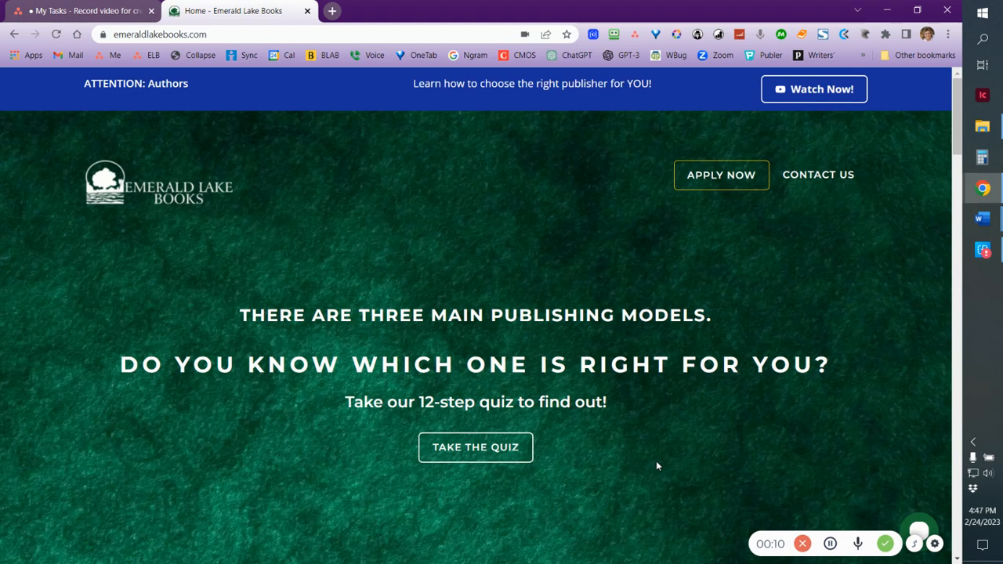
# Switch to the Word document "The mechanic correlation" and show its hidden formatting marks
pyautogui.hotkey('alt', 'Tab')
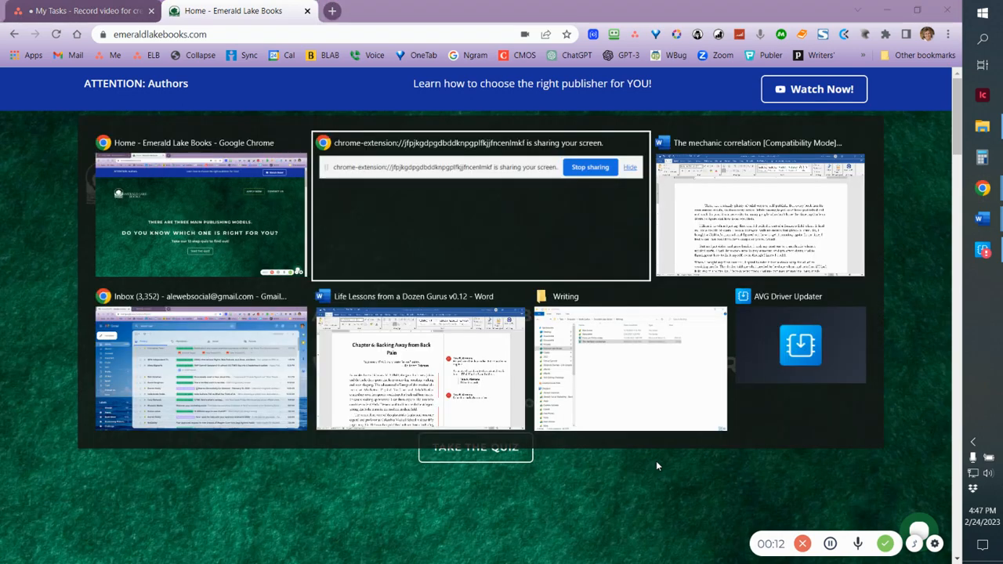
pyautogui.hotkey('alt', 'Tab')
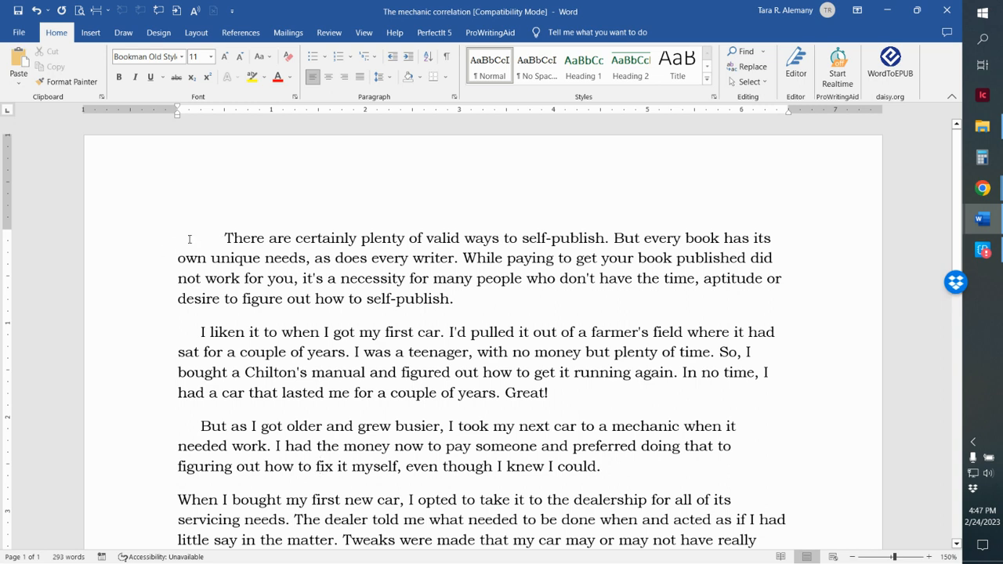
pyautogui.click(449, 58)
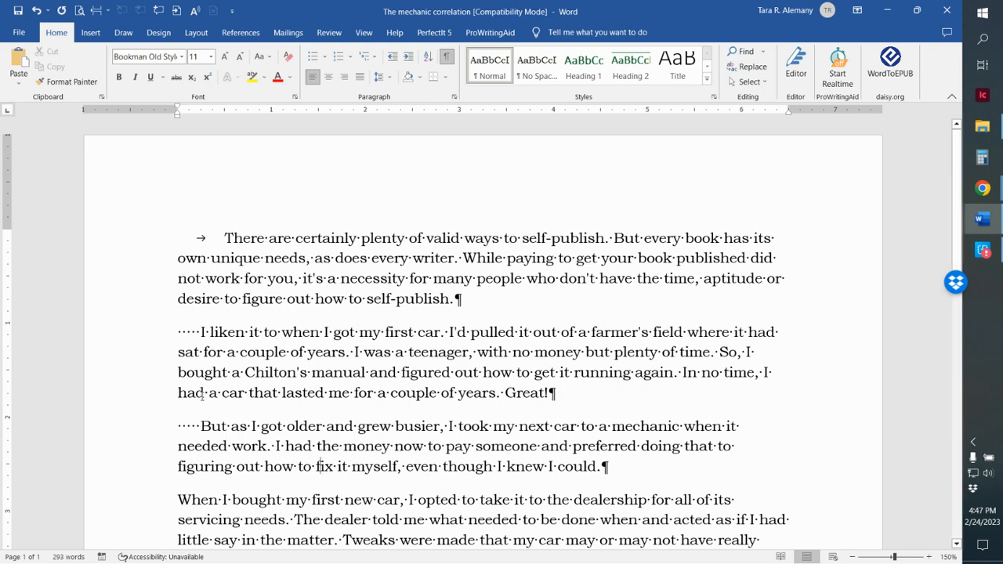
# Examine the tab and space characters at the start of the opening paragraphs, and hide the formatting marks
pyautogui.scroll(-1, 202, 399)
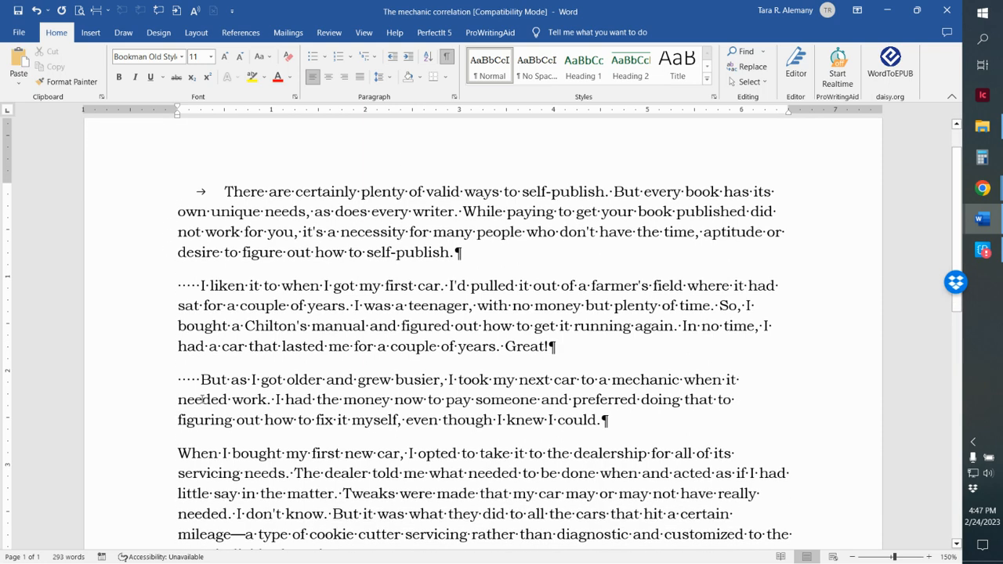
pyautogui.click(179, 286)
pyautogui.press('Right')
pyautogui.press('Right')
pyautogui.press('Right')
pyautogui.click(189, 186)
pyautogui.press('Right')
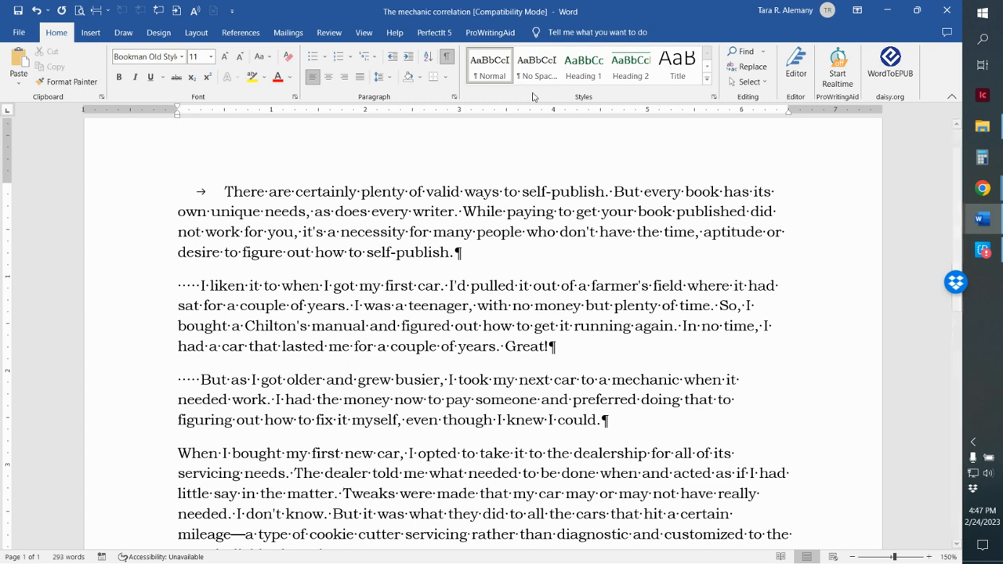
pyautogui.click(447, 57)
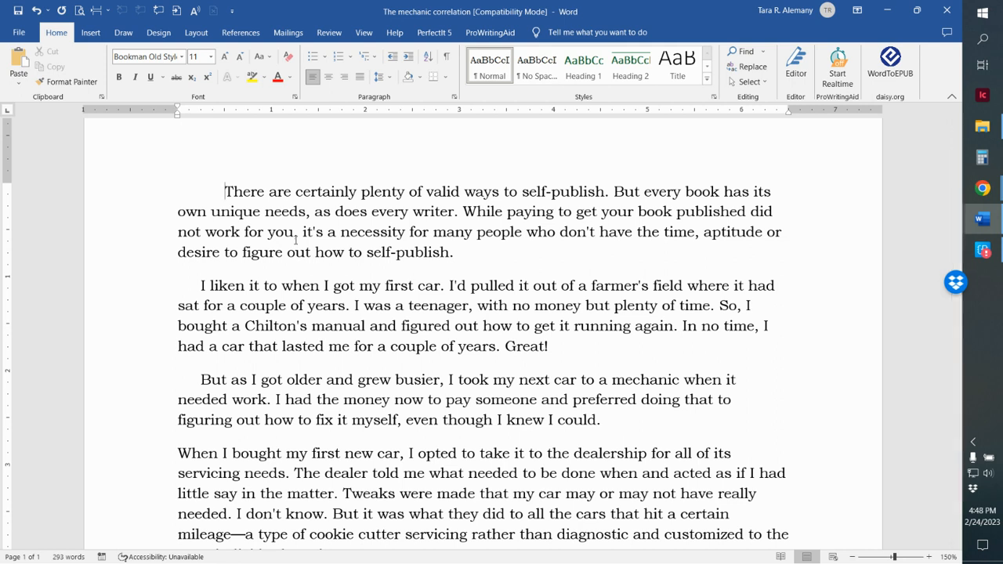
# Remove all tab characters from the document by replacing ^t with nothing, clearing the leftover replacement text
pyautogui.hotkey('ctrl', 'h')
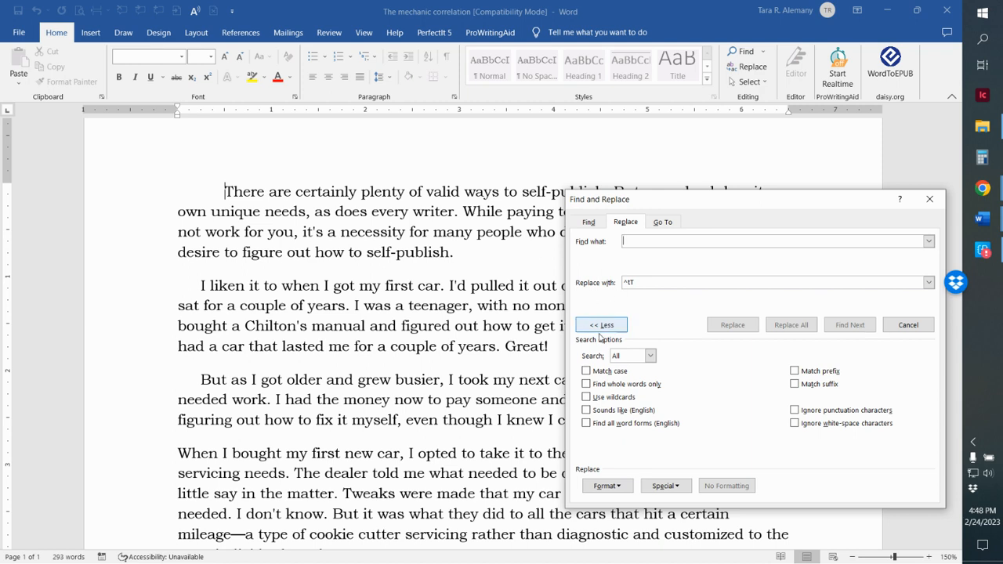
pyautogui.click(601, 324)
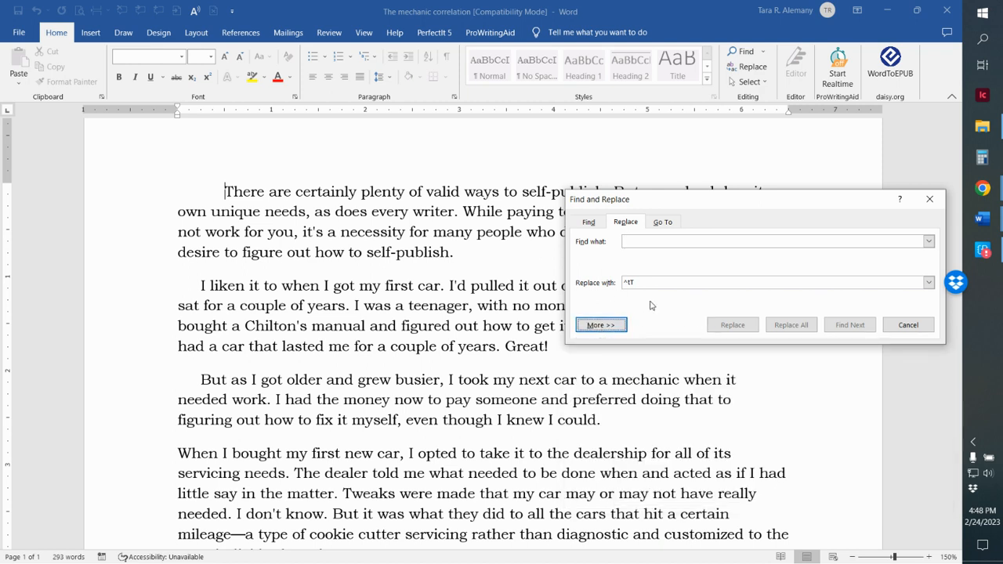
pyautogui.click(601, 324)
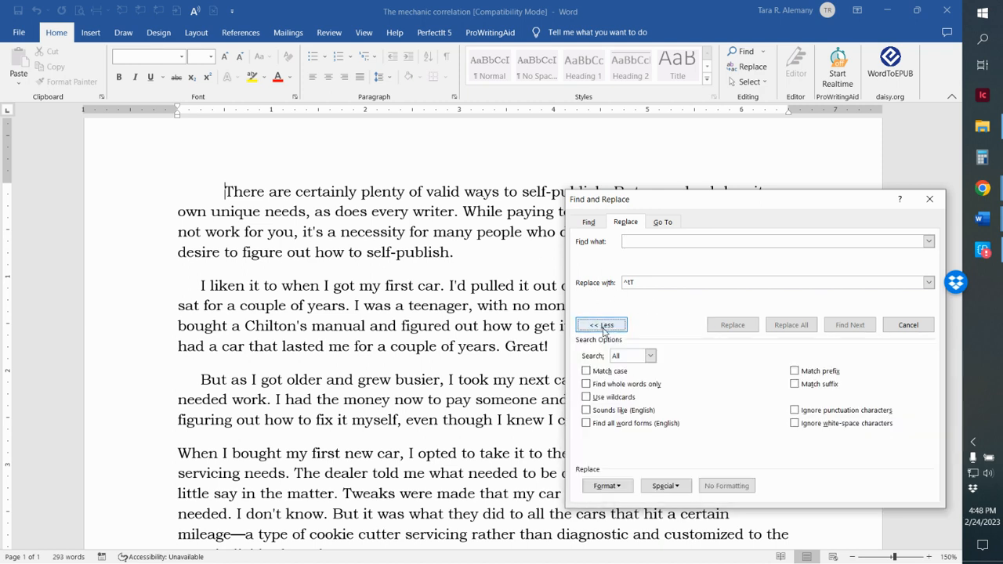
pyautogui.click(671, 486)
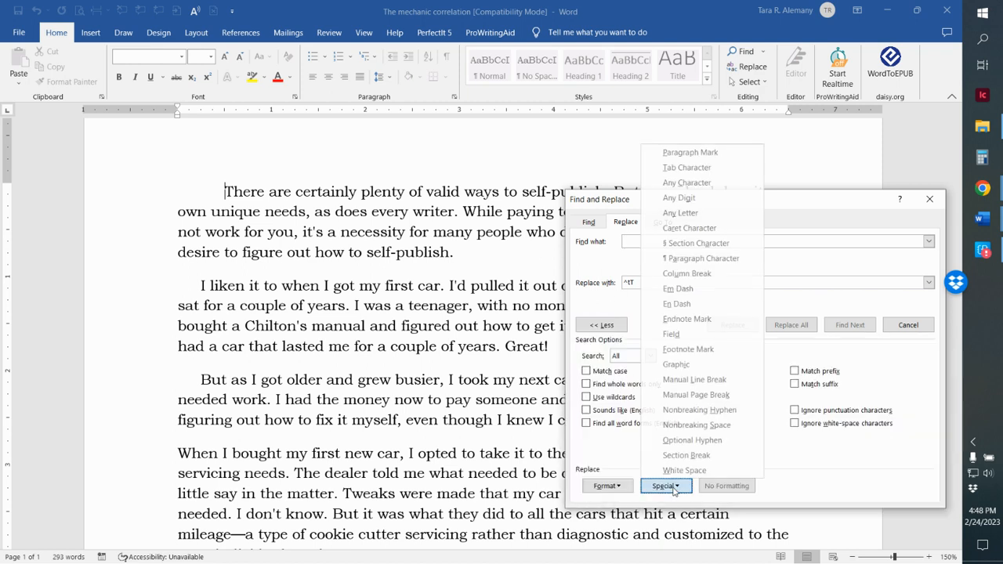
pyautogui.click(687, 168)
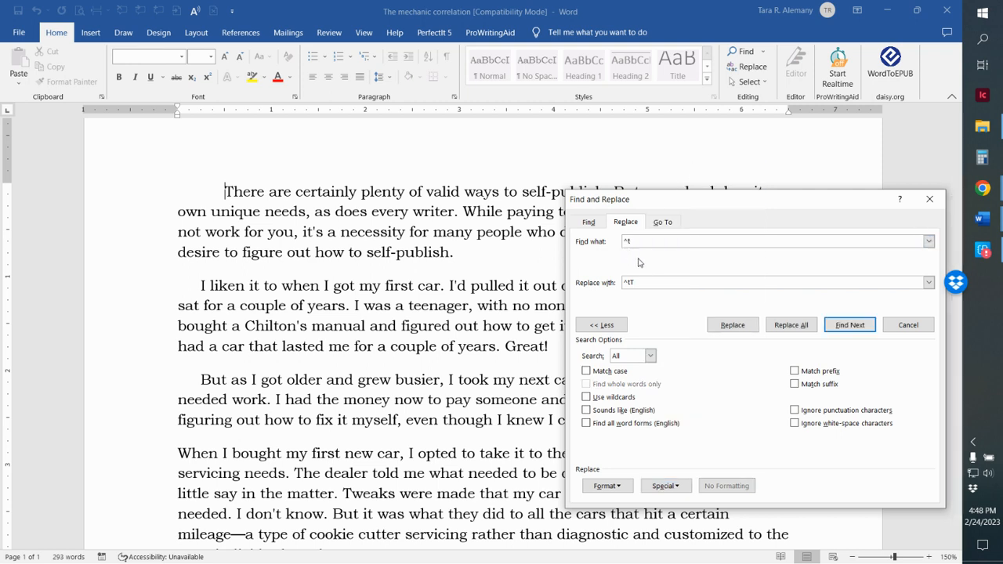
pyautogui.press('BackSpace')
pyautogui.press('BackSpace')
pyautogui.press('BackSpace')
pyautogui.click(792, 328)
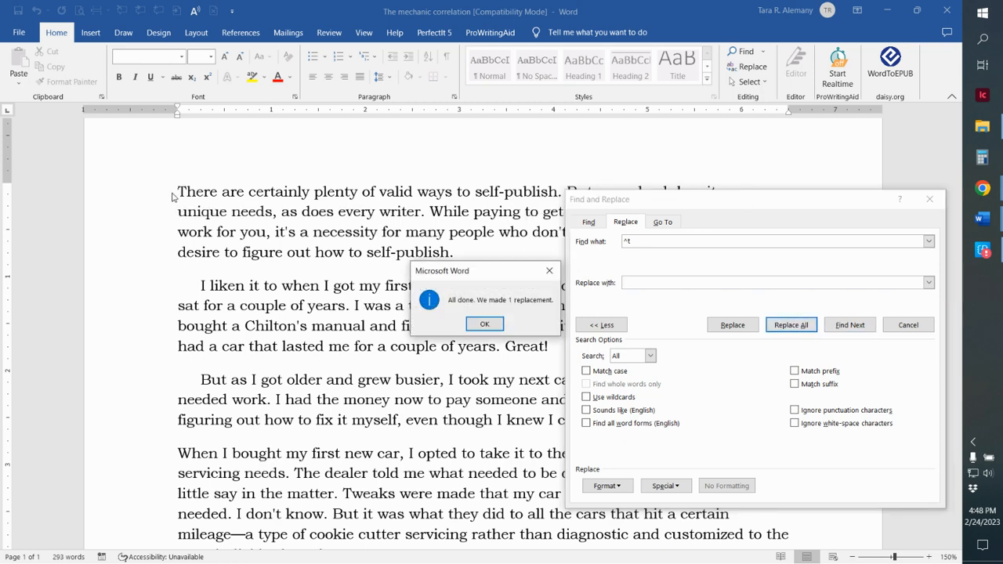
pyautogui.click(484, 324)
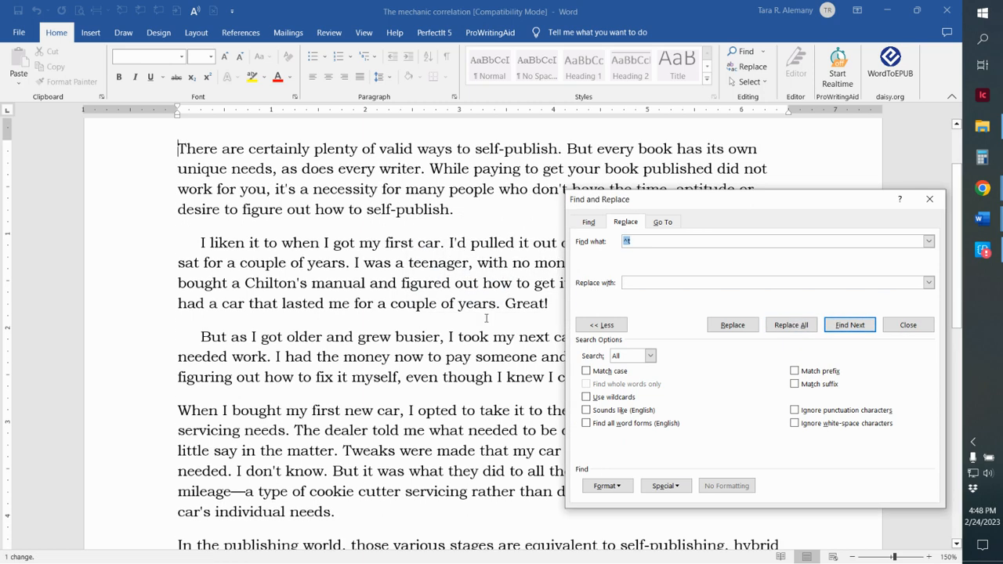
# Replace every five-space paragraph indent with nothing throughout the document and close Find and Replace
pyautogui.click(197, 245)
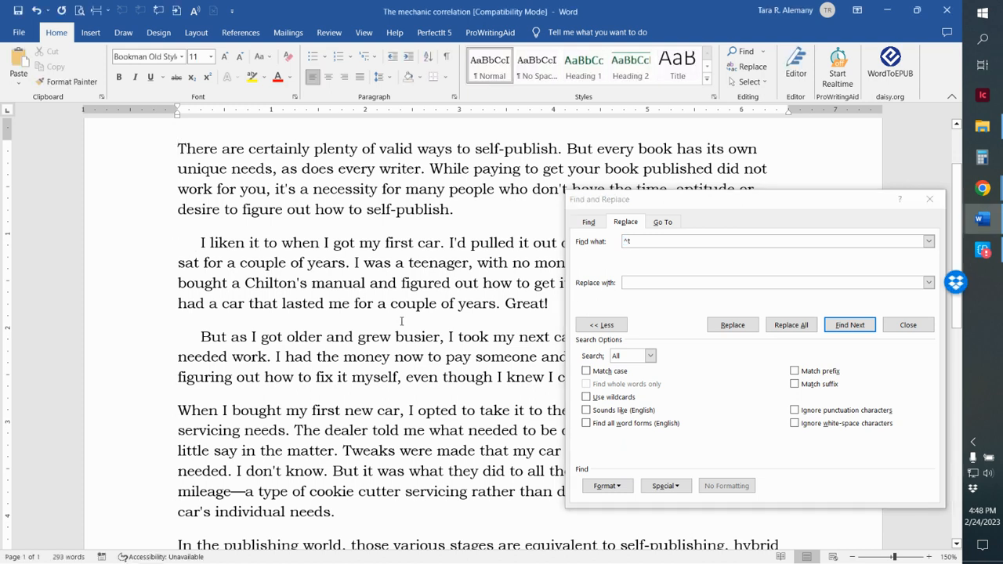
pyautogui.hotkey('shift', 'Right')
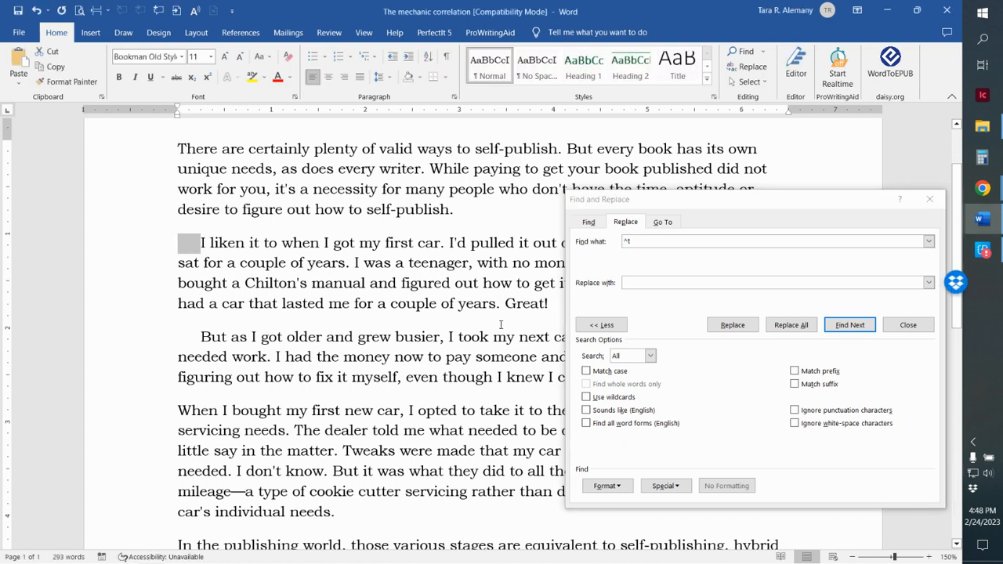
pyautogui.click(639, 245)
pyautogui.press('BackSpace')
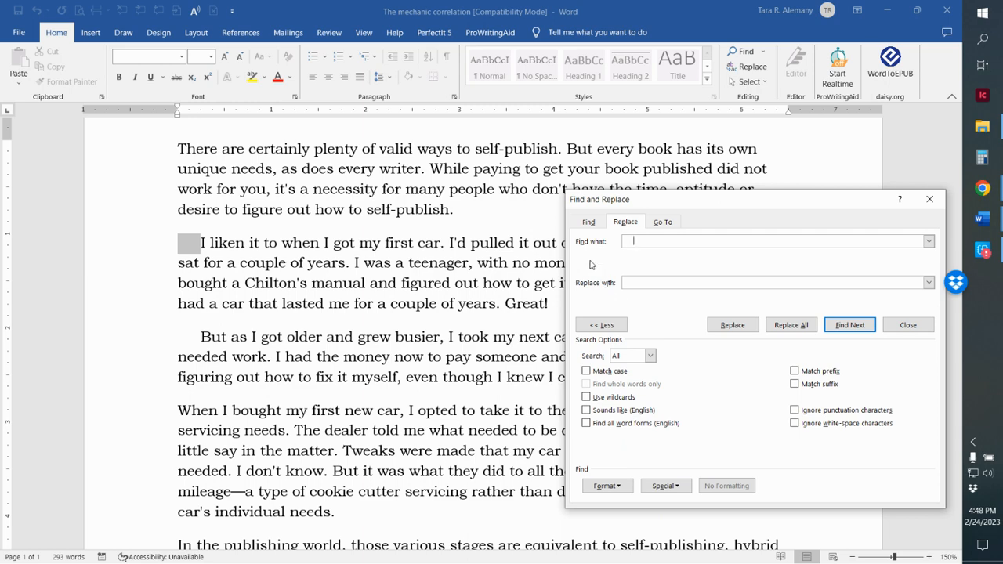
pyautogui.click(791, 325)
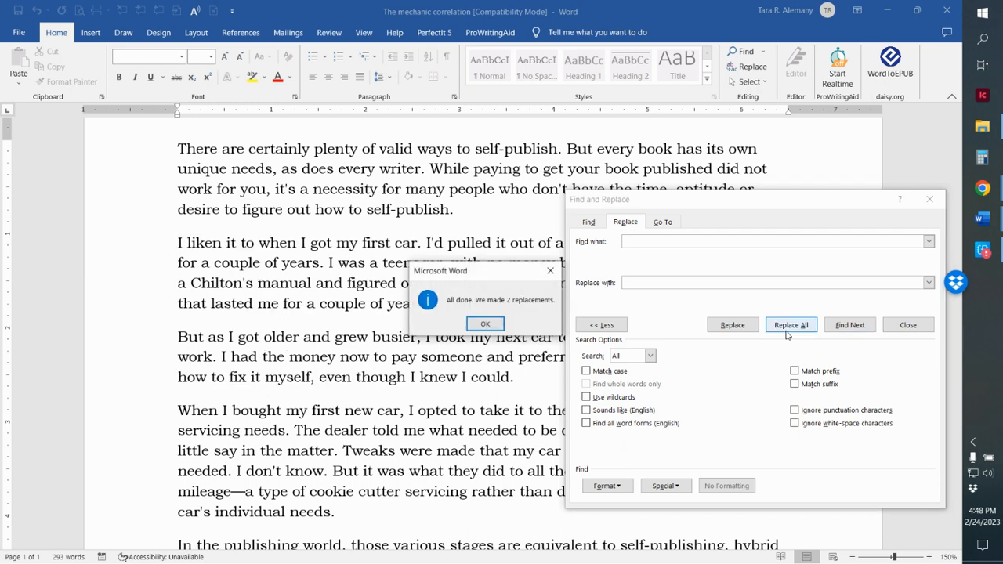
pyautogui.click(474, 324)
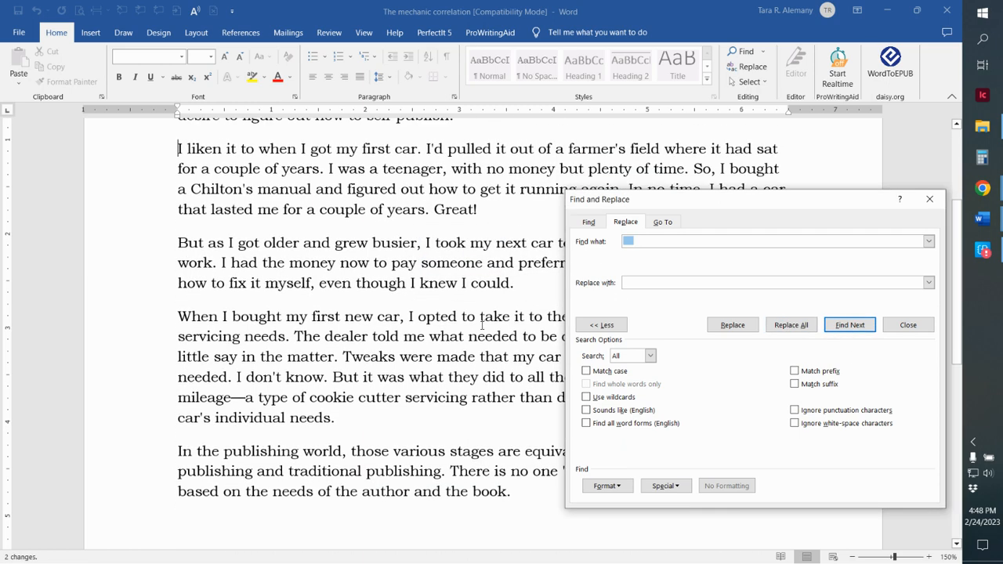
pyautogui.click(908, 325)
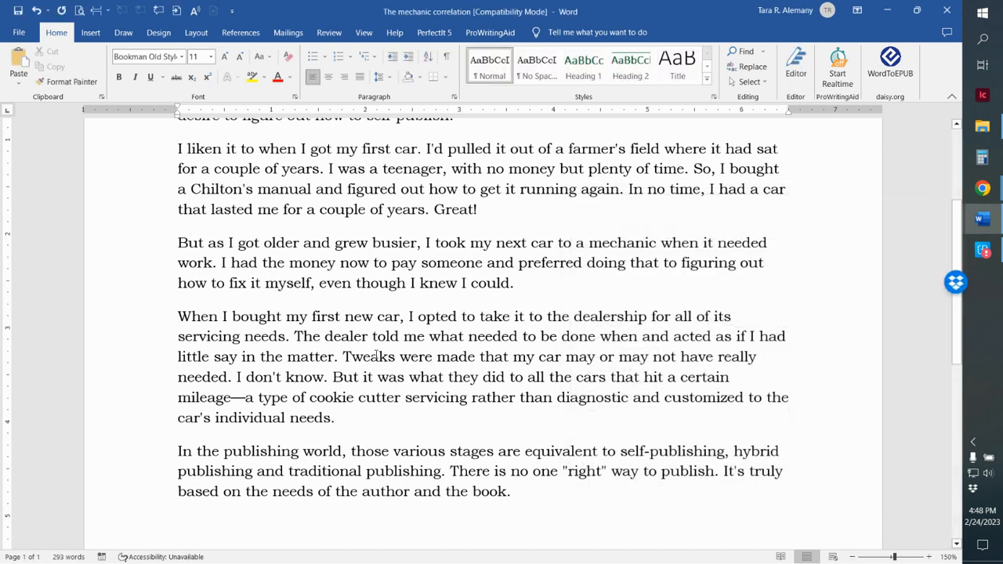
# Open the paragraph settings of the Normal style and set the spacing after paragraphs to 0 pt
pyautogui.scroll(1, 290, 283)
pyautogui.scroll(1, 290, 422)
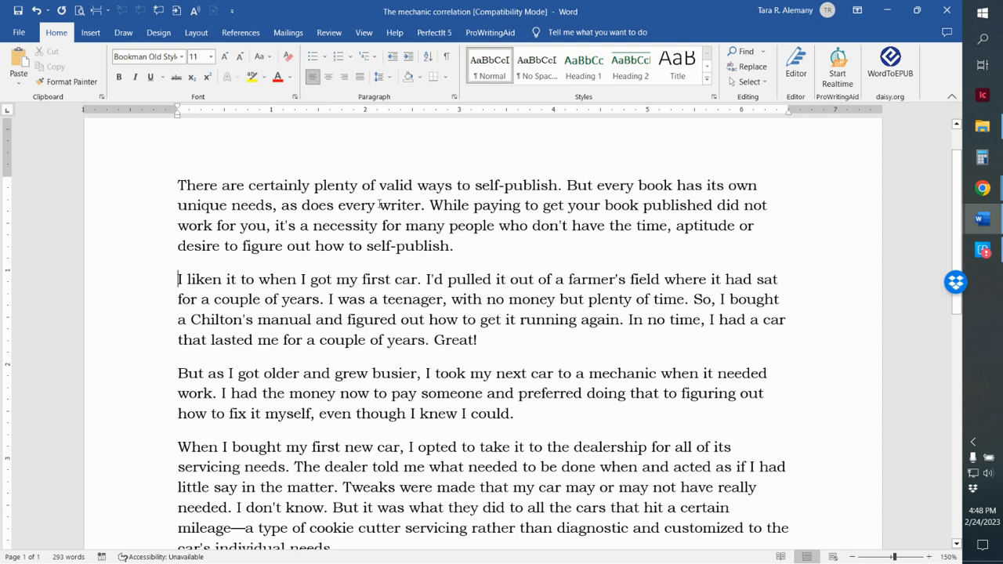
pyautogui.rightClick(489, 70)
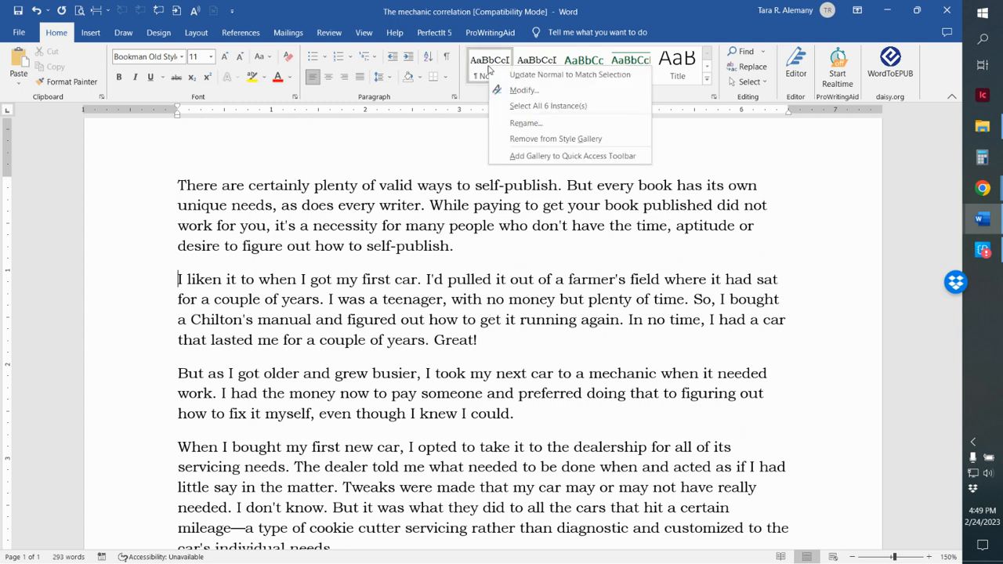
pyautogui.click(523, 91)
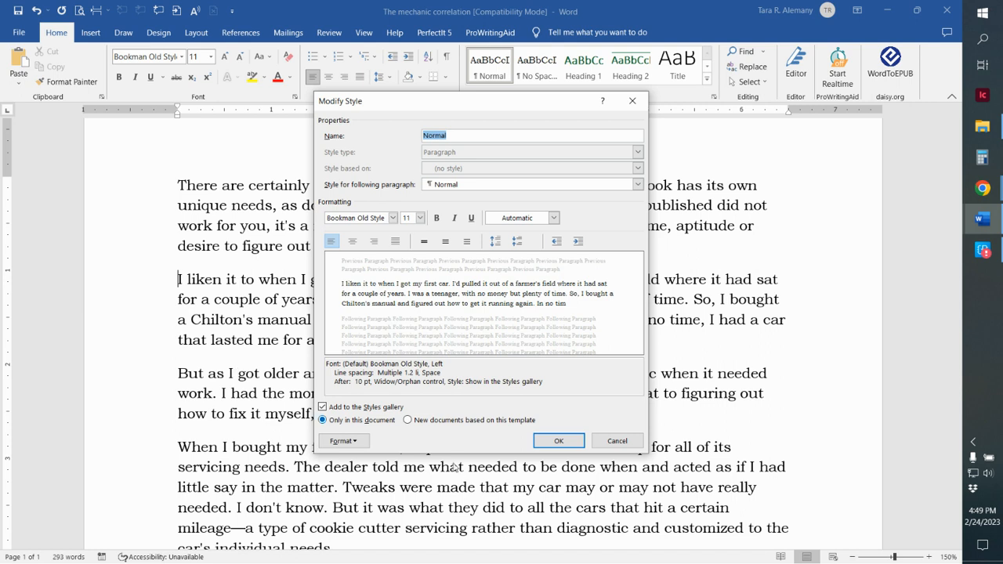
pyautogui.click(353, 444)
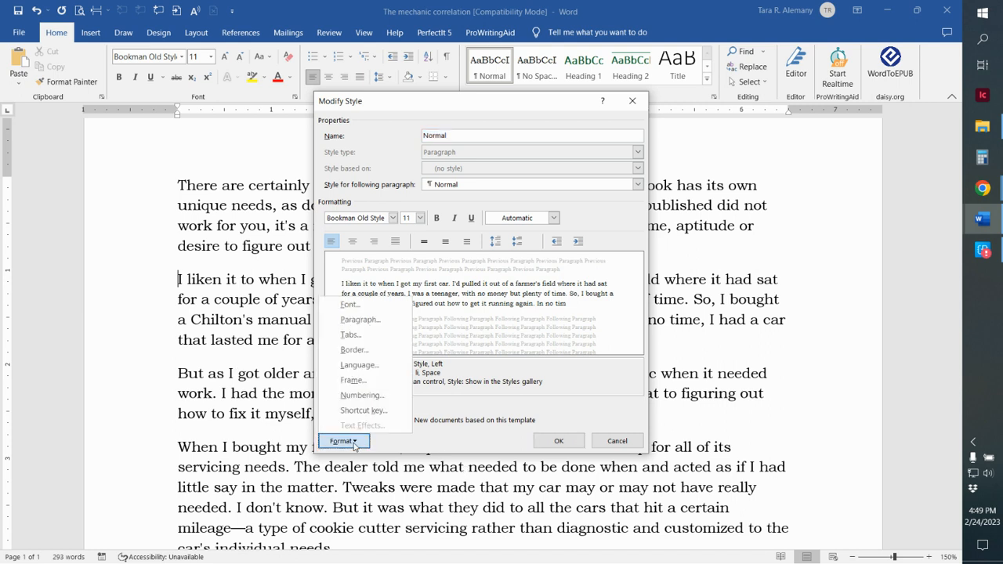
pyautogui.click(376, 321)
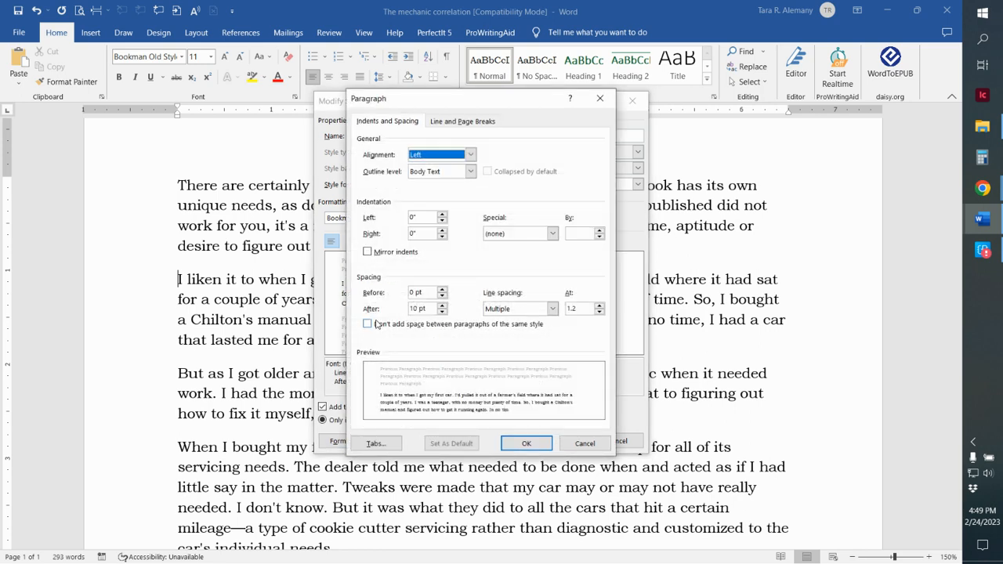
pyautogui.click(415, 311)
pyautogui.press('BackSpace')
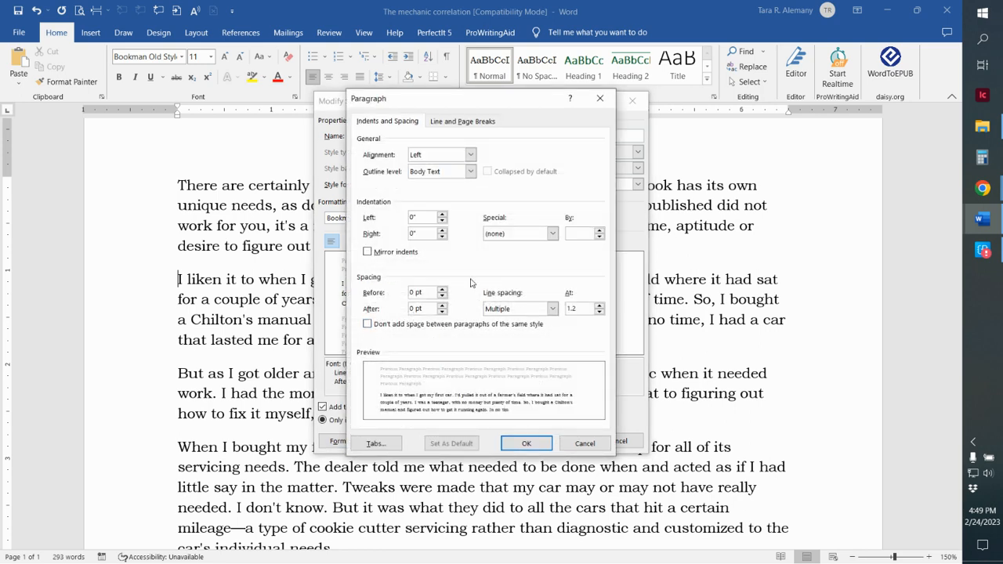
# Give the Normal style a special first-line indent of 0.25"
pyautogui.click(552, 233)
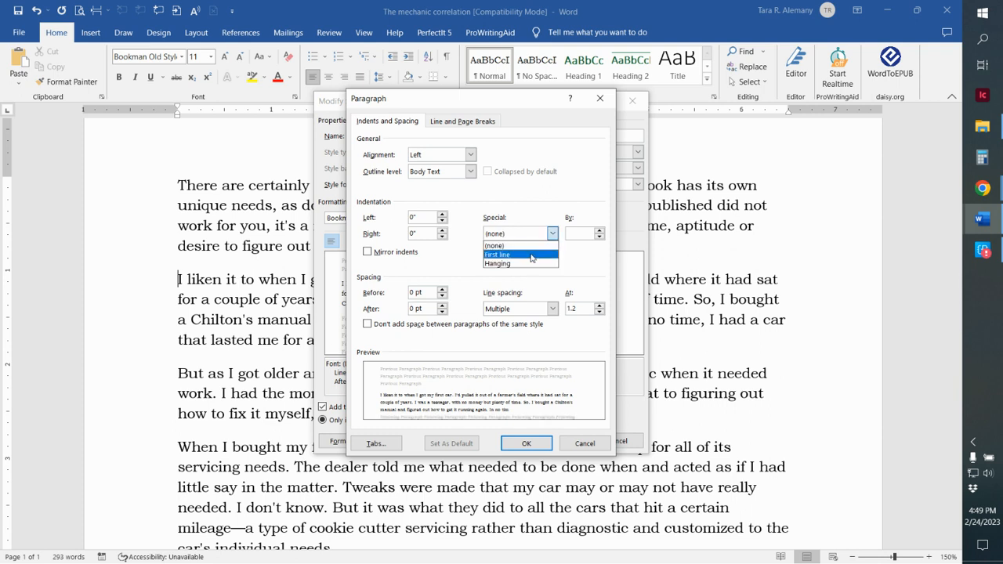
pyautogui.click(533, 255)
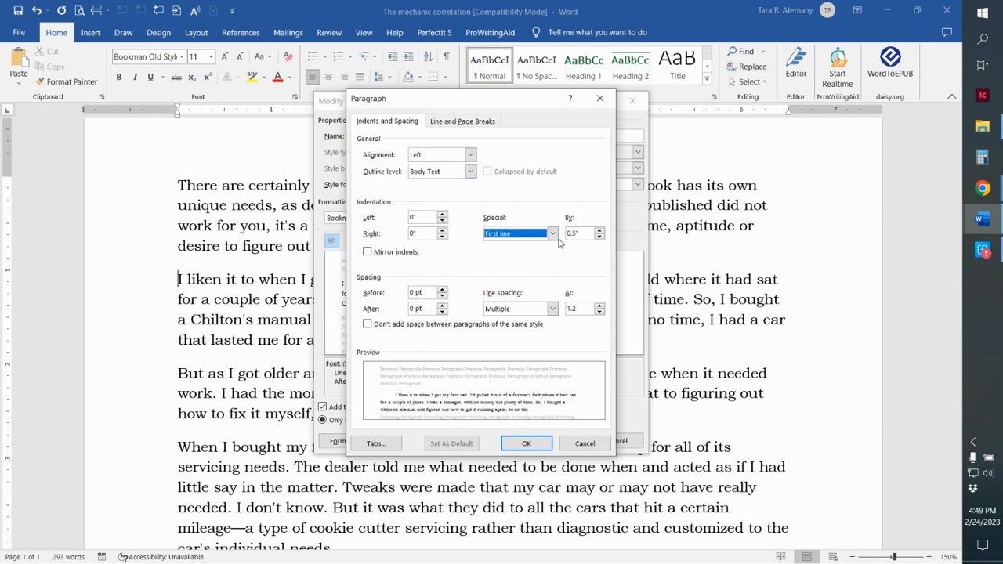
pyautogui.click(571, 233)
pyautogui.write('2')
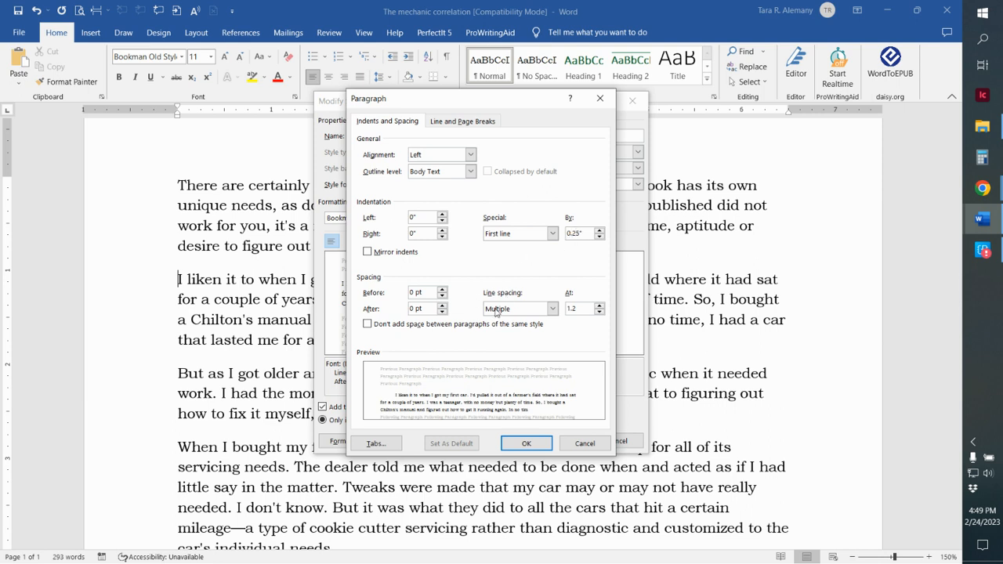
# Set the Normal style's multiple line spacing to 1.13 and apply the style changes
pyautogui.click(579, 310)
pyautogui.write('13')
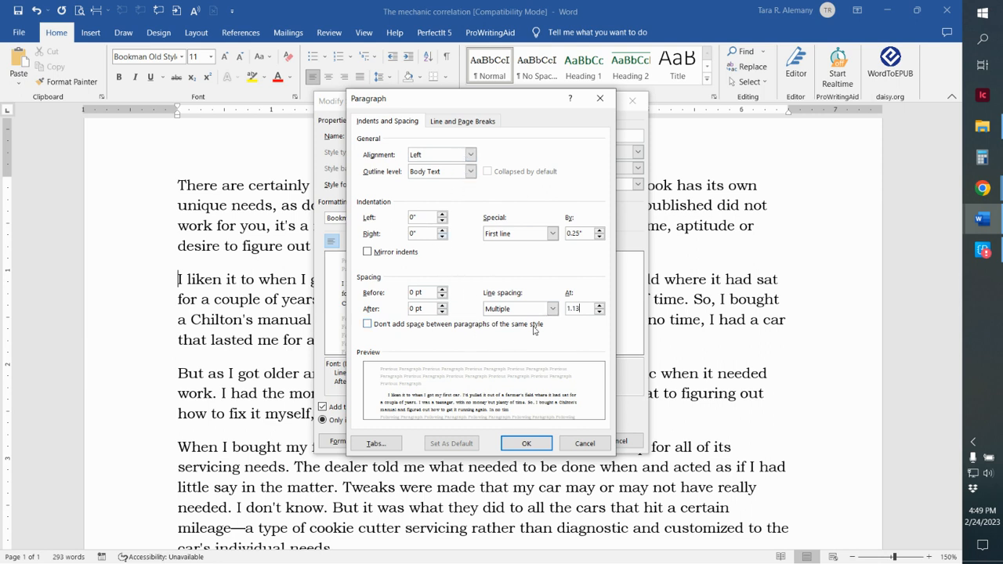
pyautogui.click(527, 444)
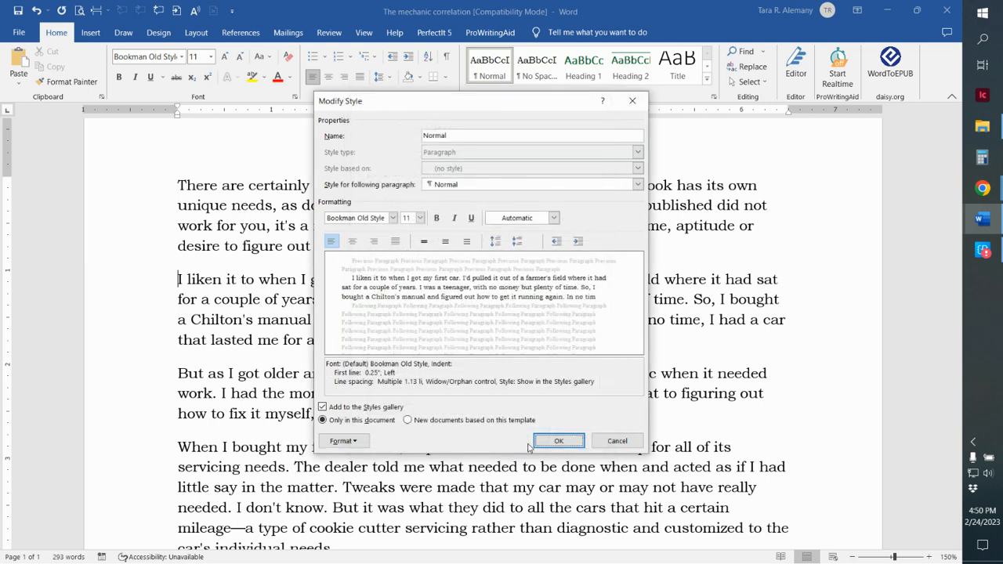
pyautogui.click(559, 441)
# Check the reformatted paragraphs for stray tabs or spaces by showing and hiding the formatting marks
pyautogui.scroll(-1, 548, 440)
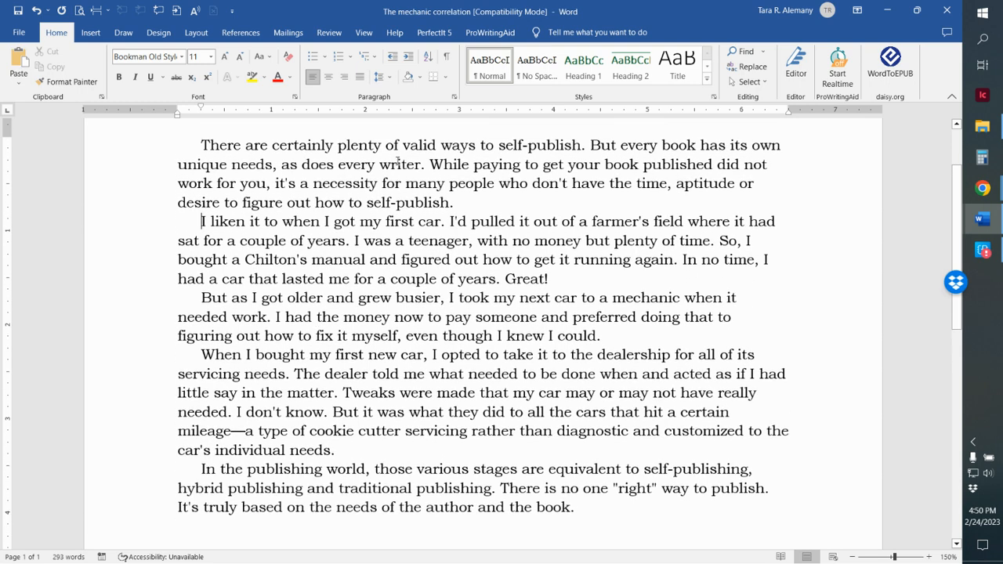
pyautogui.click(447, 60)
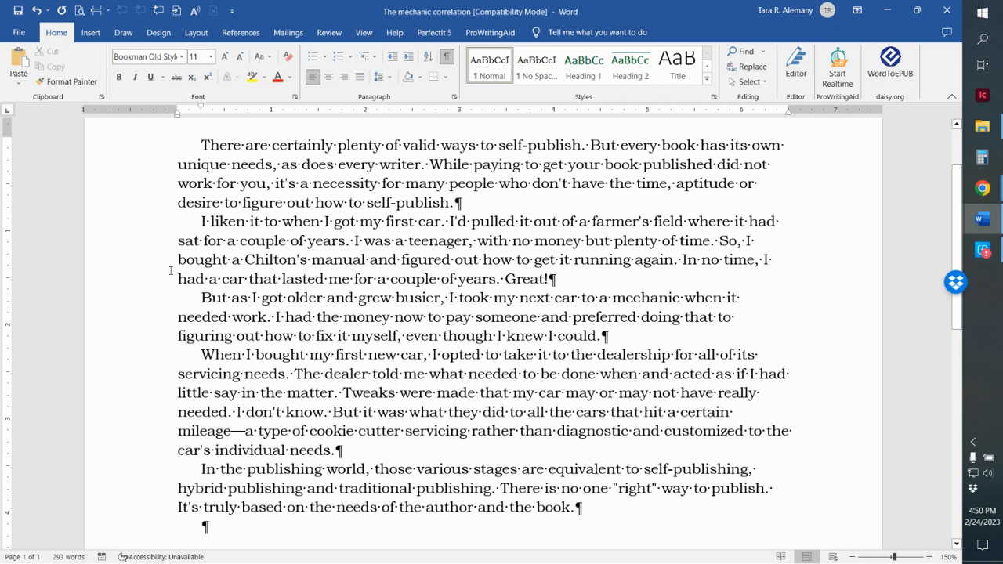
pyautogui.click(447, 60)
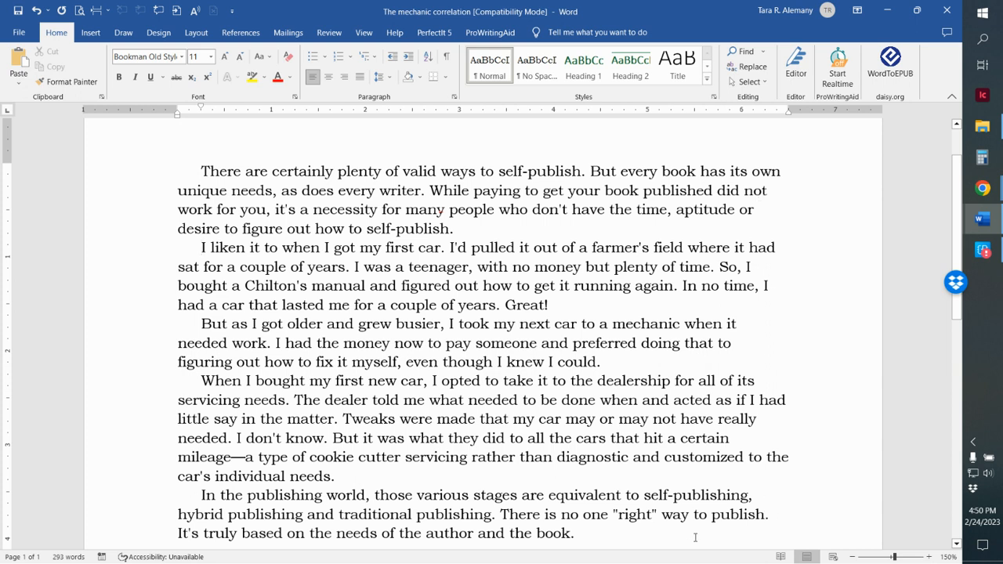
# Set the Normal style's font to Adobe Garamond Pro at 12 pt and apply the style changes
pyautogui.rightClick(492, 67)
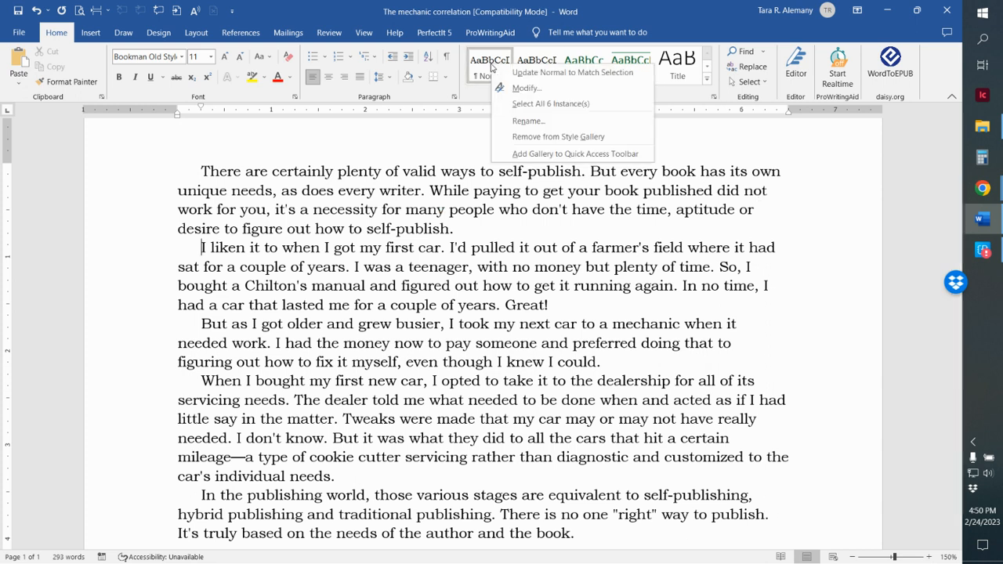
pyautogui.click(526, 88)
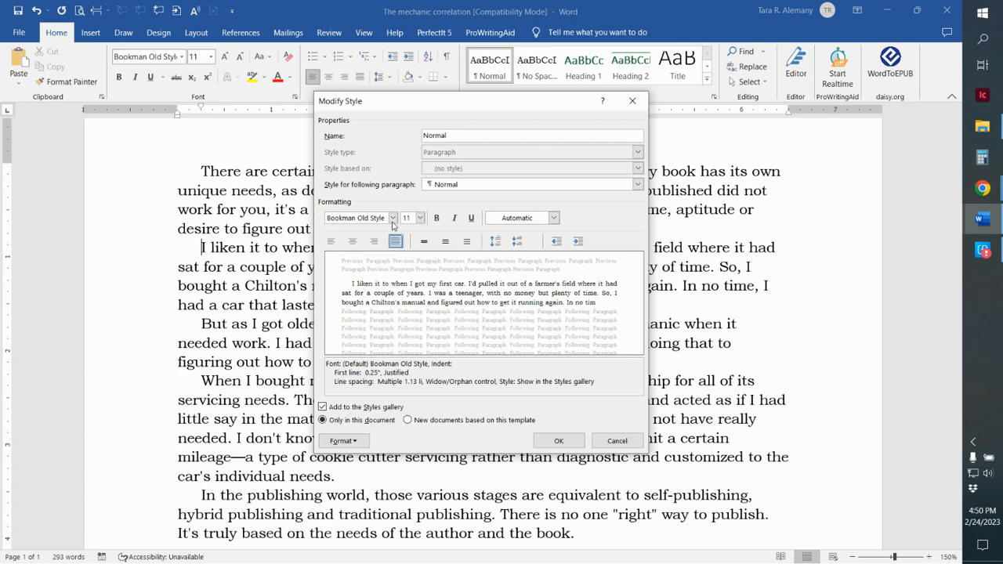
pyautogui.click(392, 219)
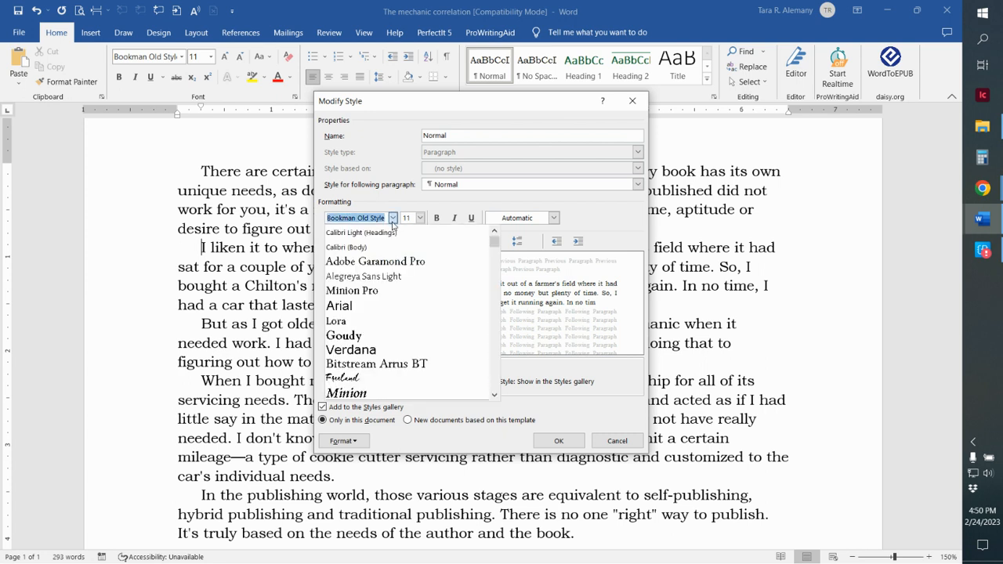
pyautogui.click(391, 261)
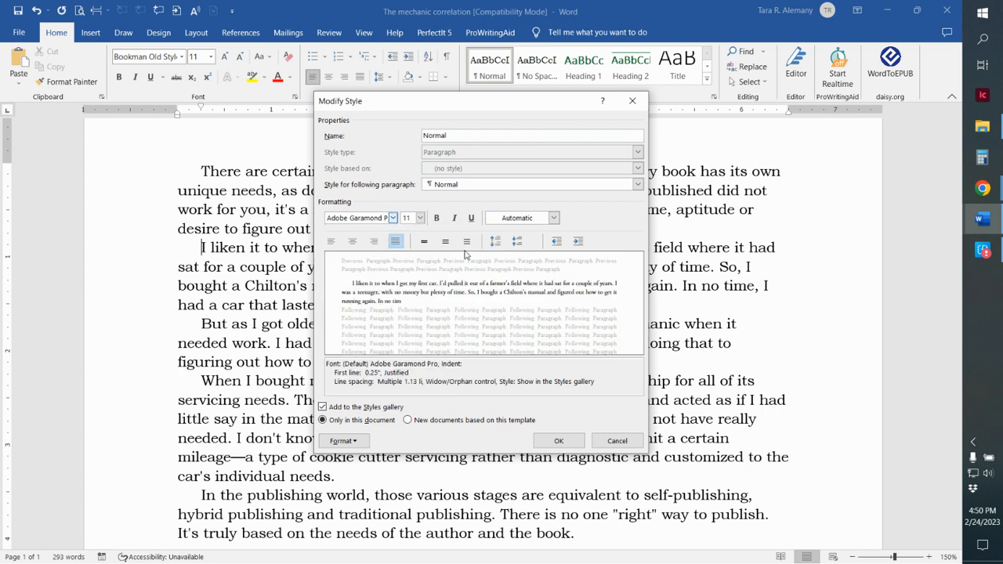
pyautogui.click(421, 218)
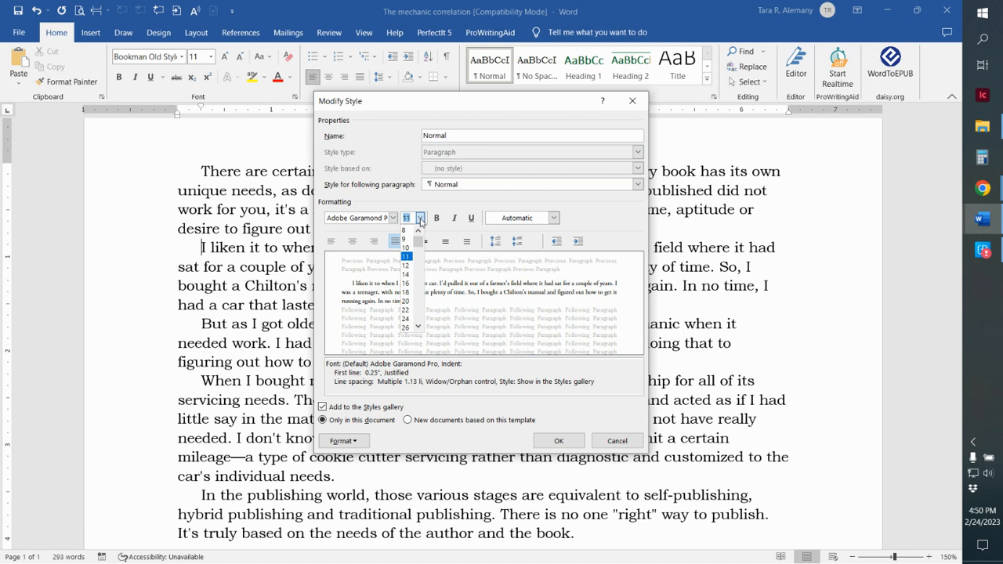
pyautogui.click(413, 266)
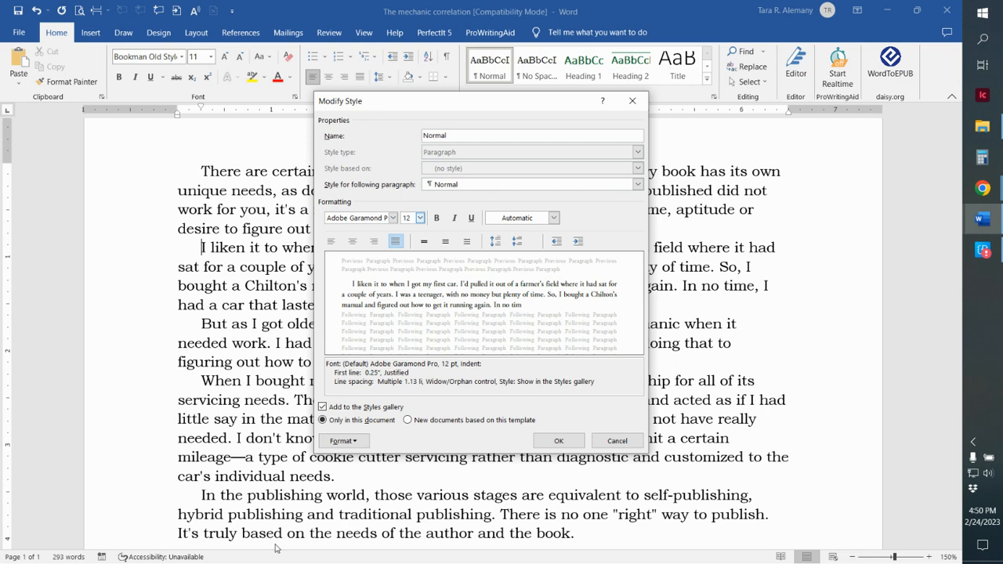
pyautogui.click(562, 441)
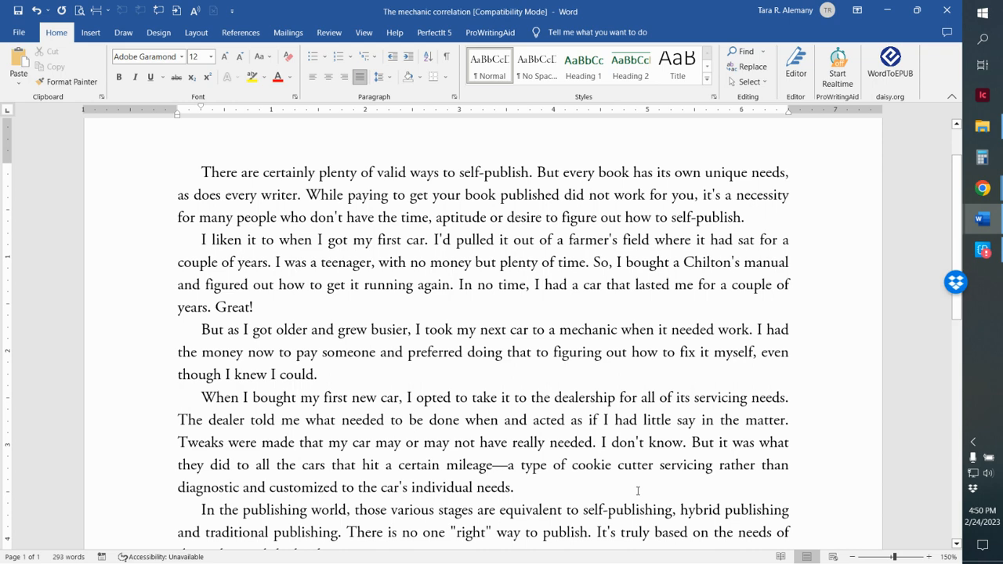
# Review the reformatted paragraphs from the beginning to the end of the document
pyautogui.scroll(-3, 638, 490)
pyautogui.scroll(5, 638, 491)
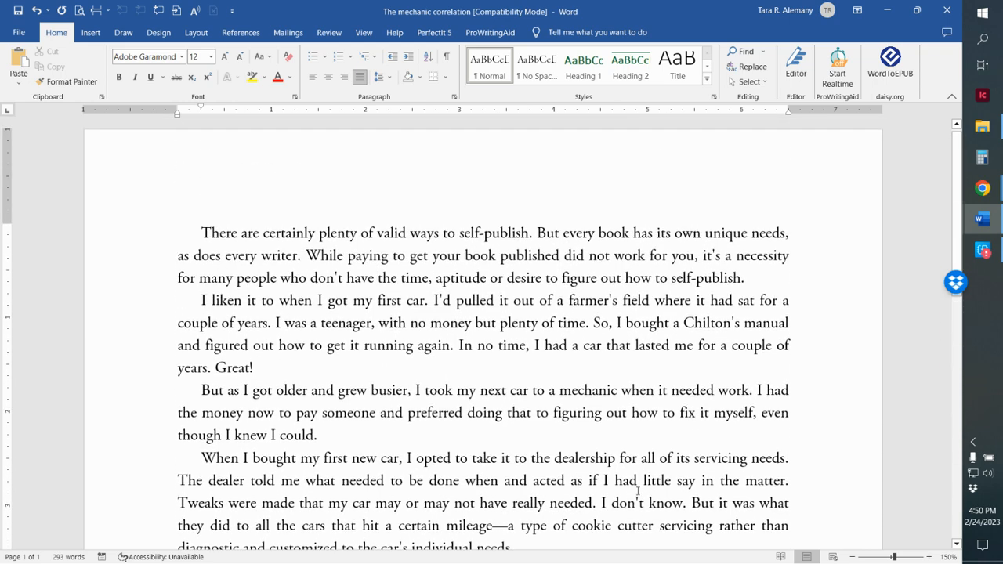
pyautogui.scroll(1, 638, 490)
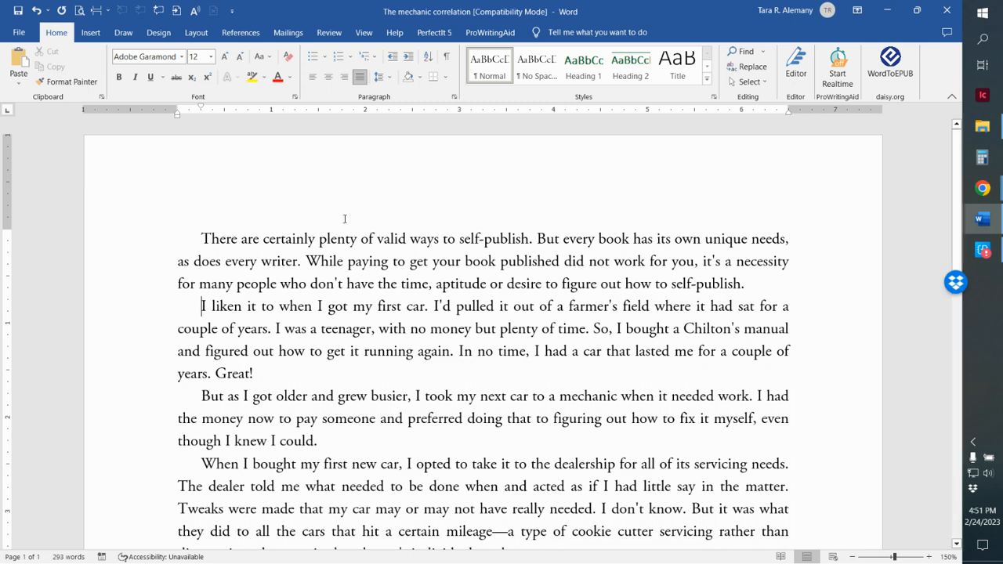
pyautogui.scroll(-3, 487, 464)
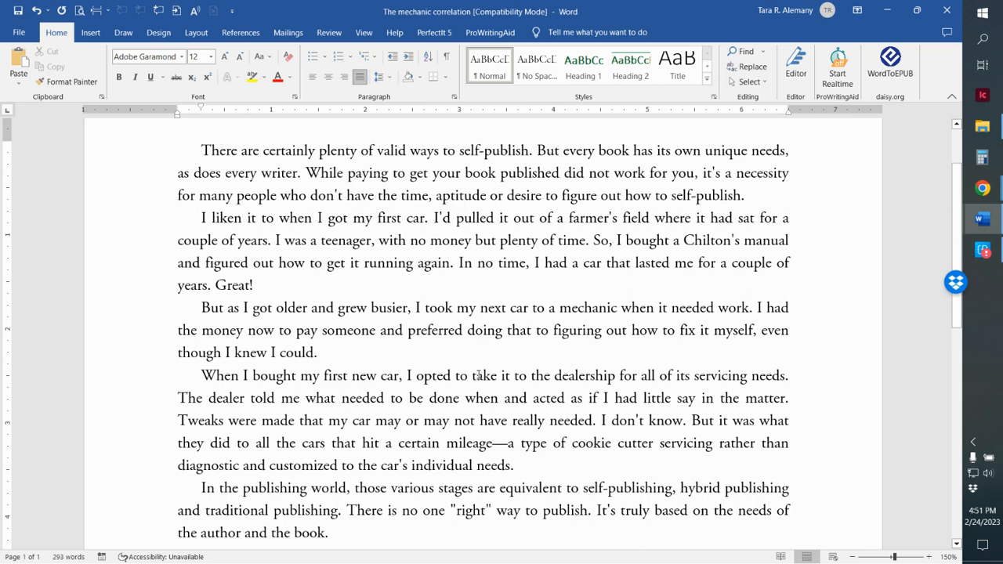
pyautogui.scroll(2, 478, 375)
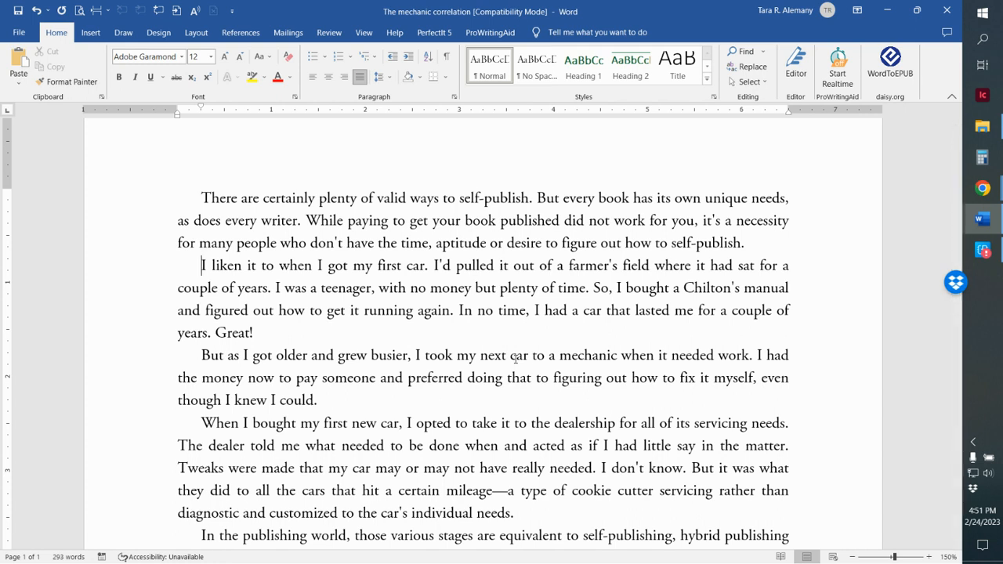
pyautogui.scroll(-2, 515, 357)
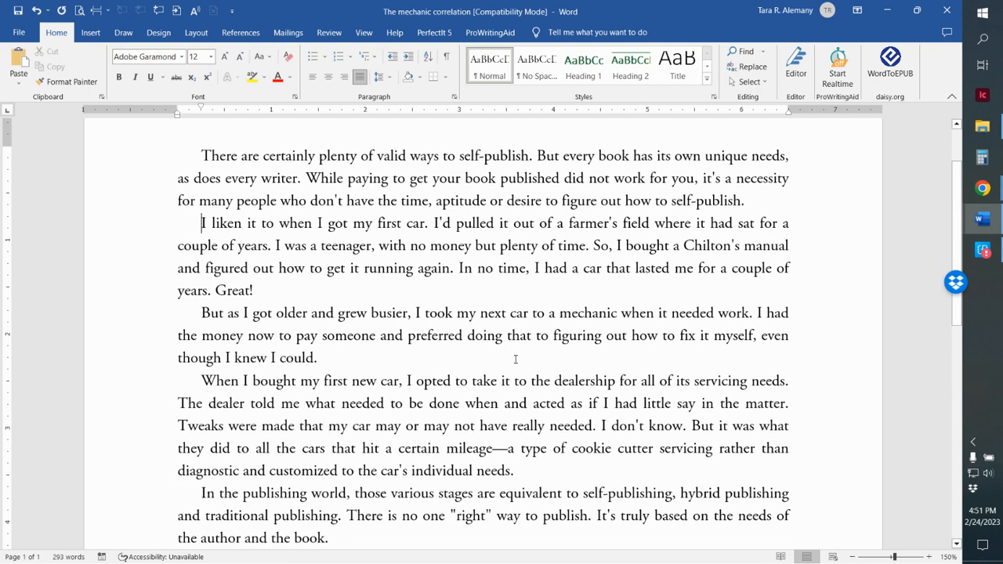
pyautogui.scroll(1, 515, 357)
pyautogui.scroll(-3, 502, 392)
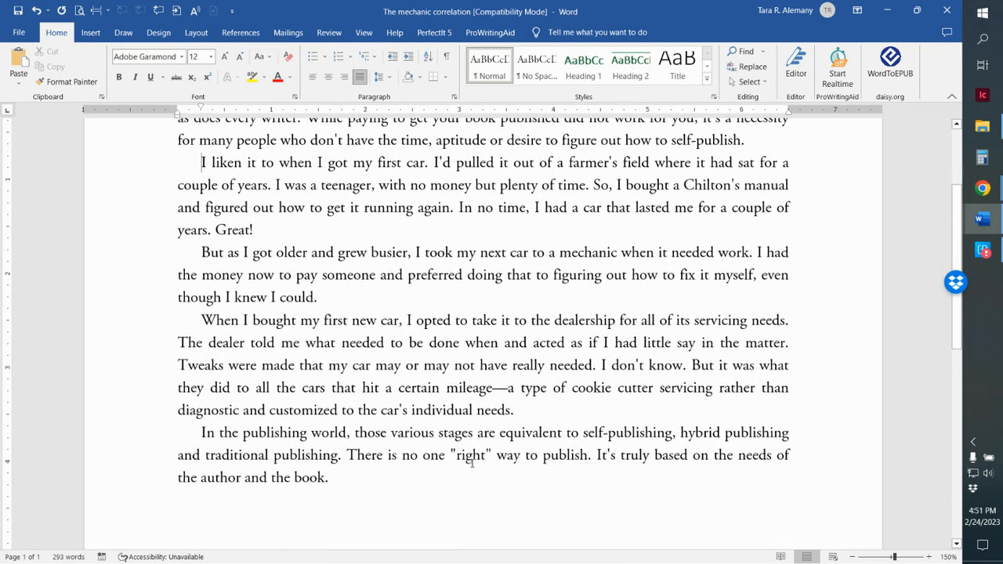
# Insert a page break before the paragraph starting "When I bought my first new car" and undo it
pyautogui.click(327, 296)
pyautogui.click(185, 319)
pyautogui.scroll(1, 334, 426)
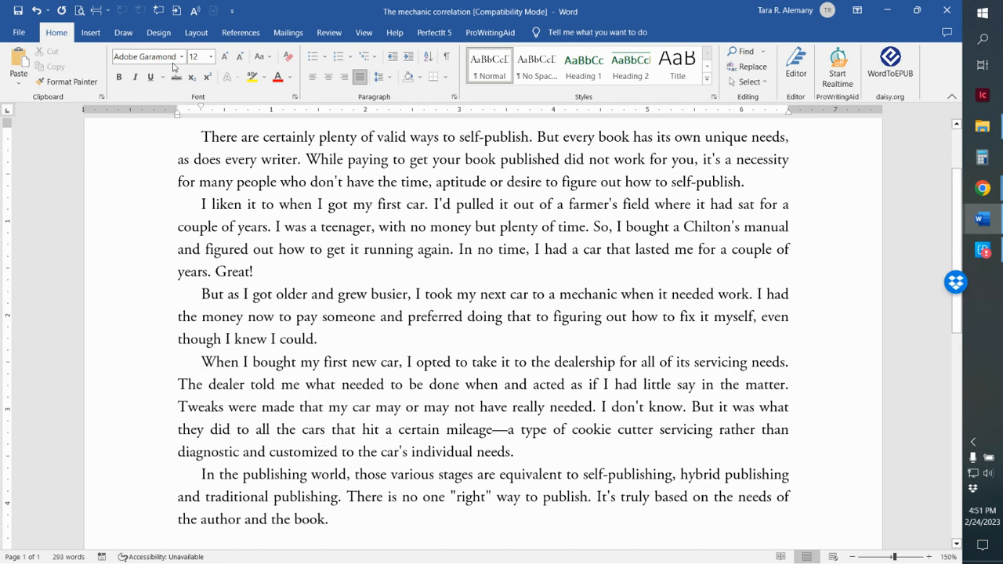
pyautogui.click(91, 35)
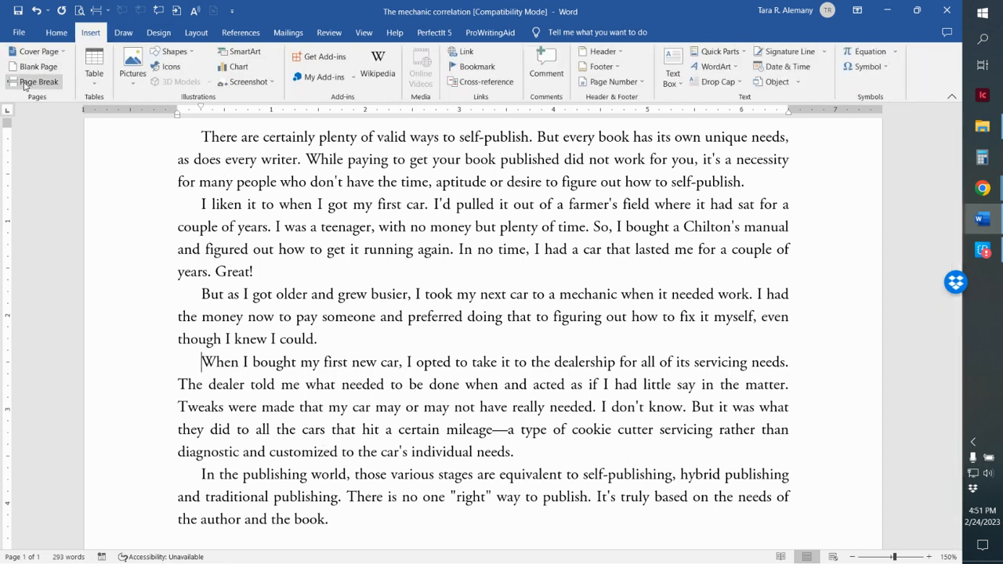
pyautogui.click(35, 82)
pyautogui.scroll(-3, 273, 313)
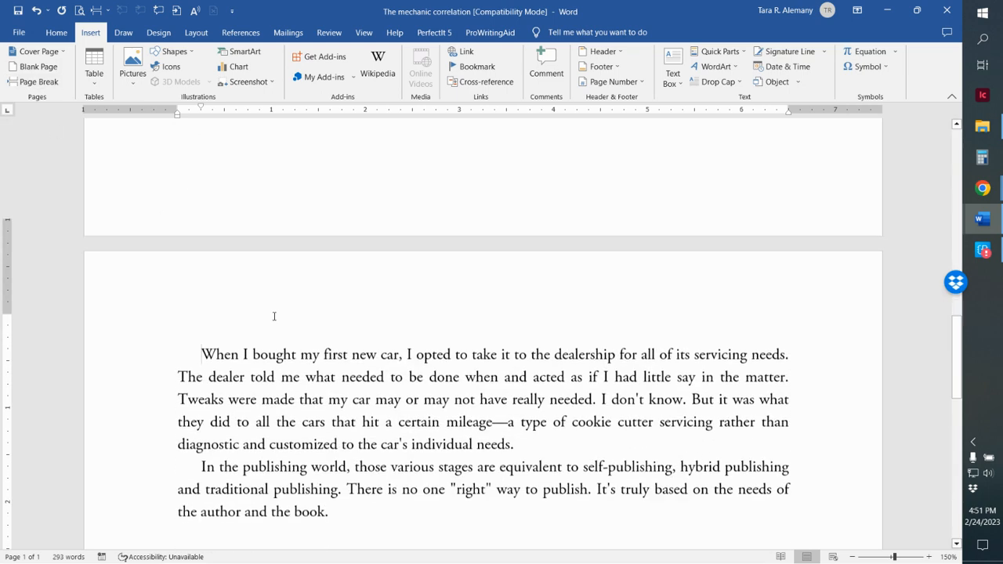
pyautogui.scroll(4, 413, 452)
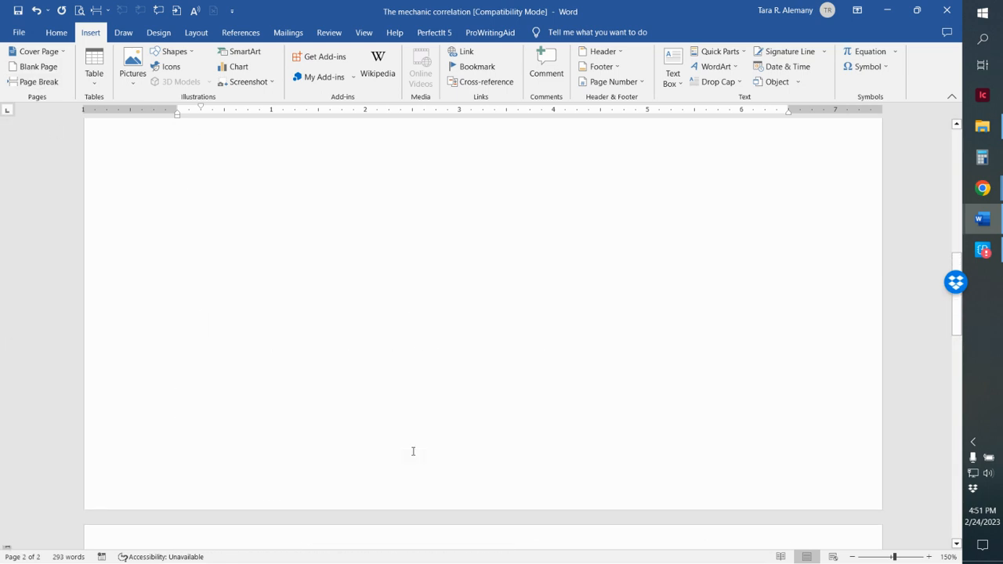
pyautogui.scroll(3, 413, 453)
pyautogui.scroll(1, 413, 453)
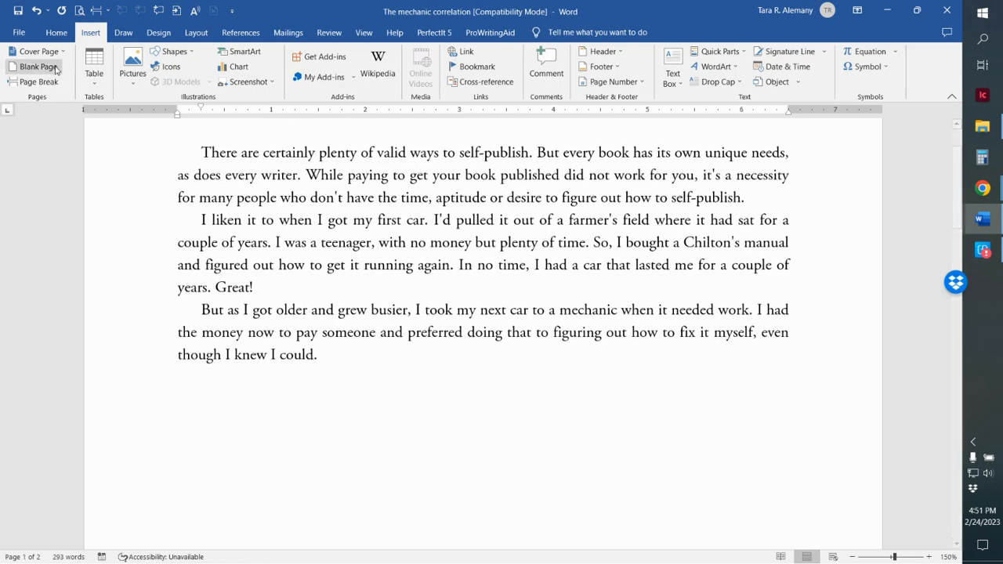
pyautogui.click(40, 11)
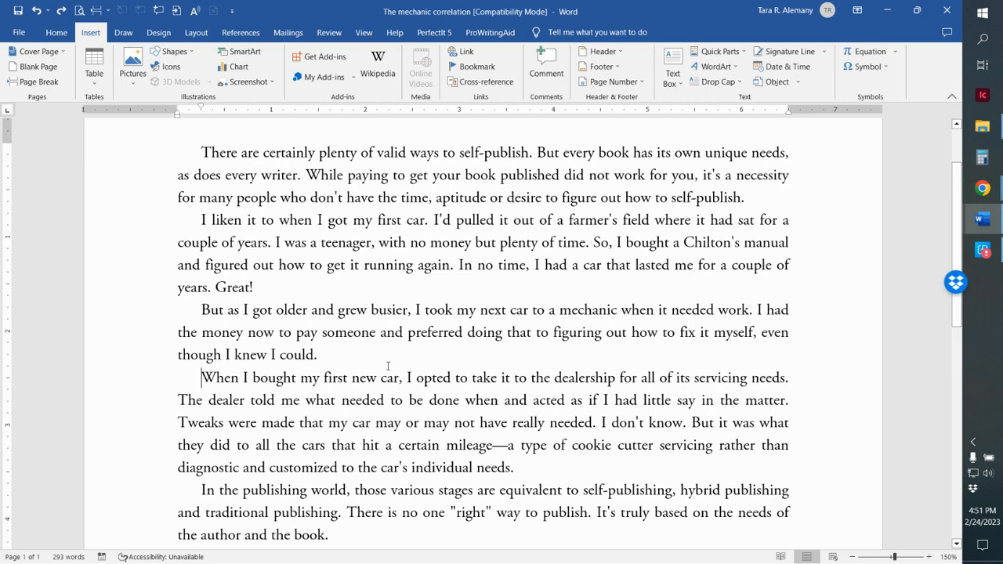
pyautogui.scroll(1, 387, 366)
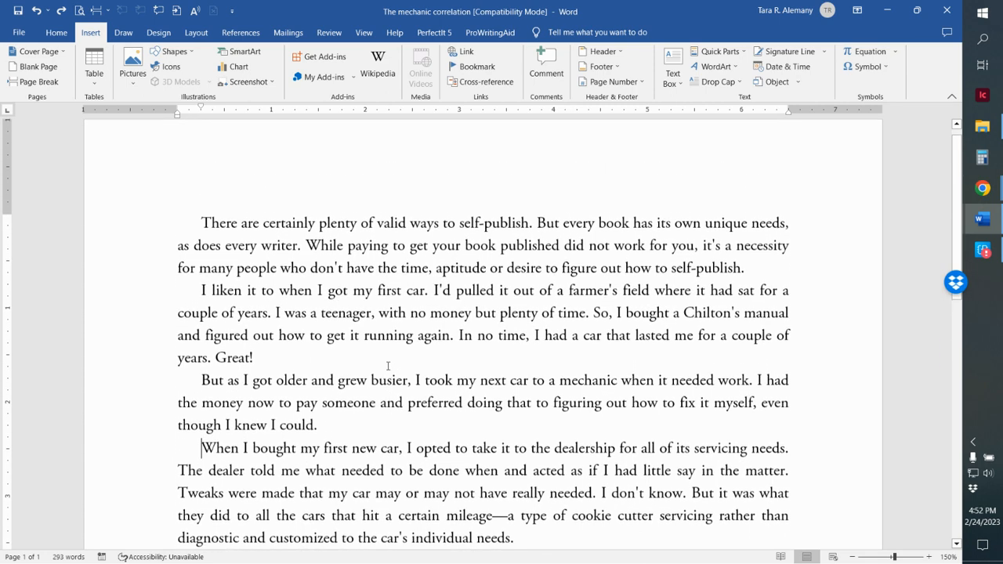
# With the opening paragraph as the target, look through the quick styles available in the current style set
pyautogui.click(269, 361)
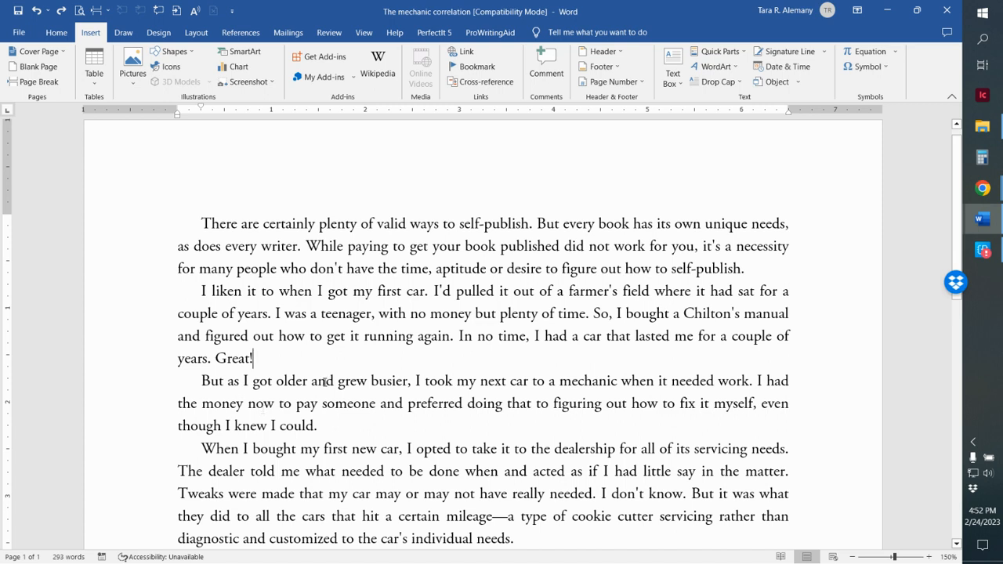
pyautogui.click(66, 36)
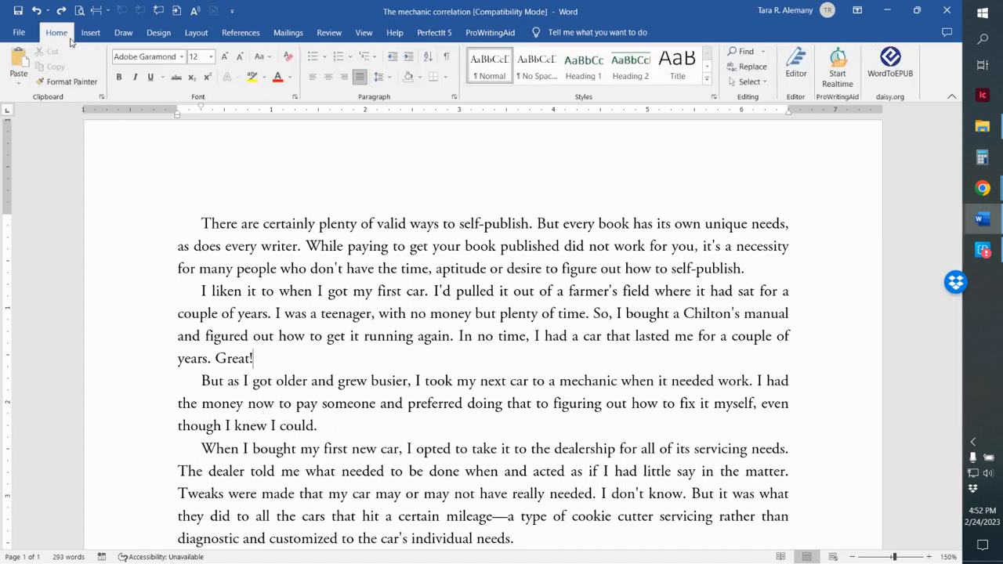
pyautogui.click(708, 67)
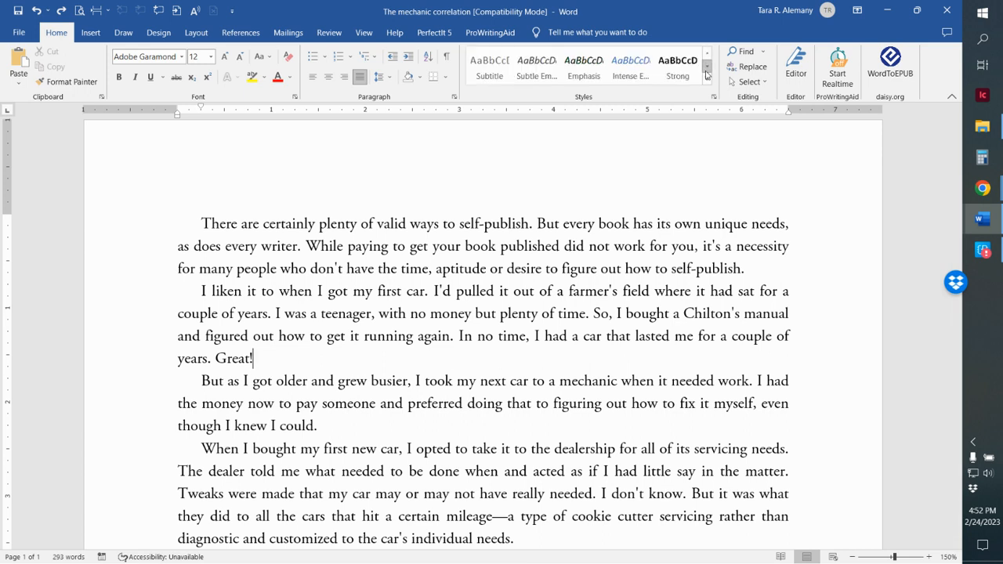
pyautogui.click(209, 225)
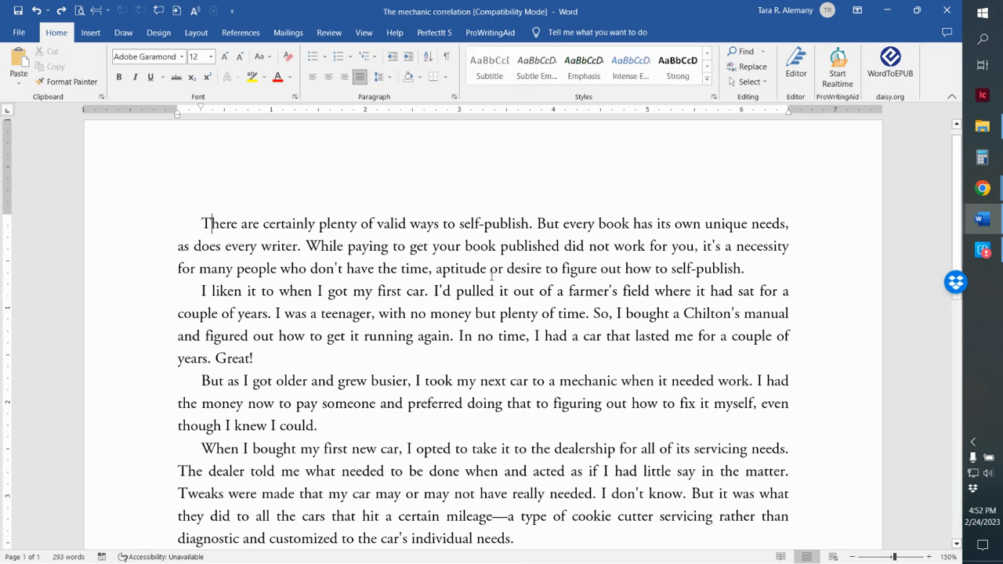
pyautogui.click(706, 68)
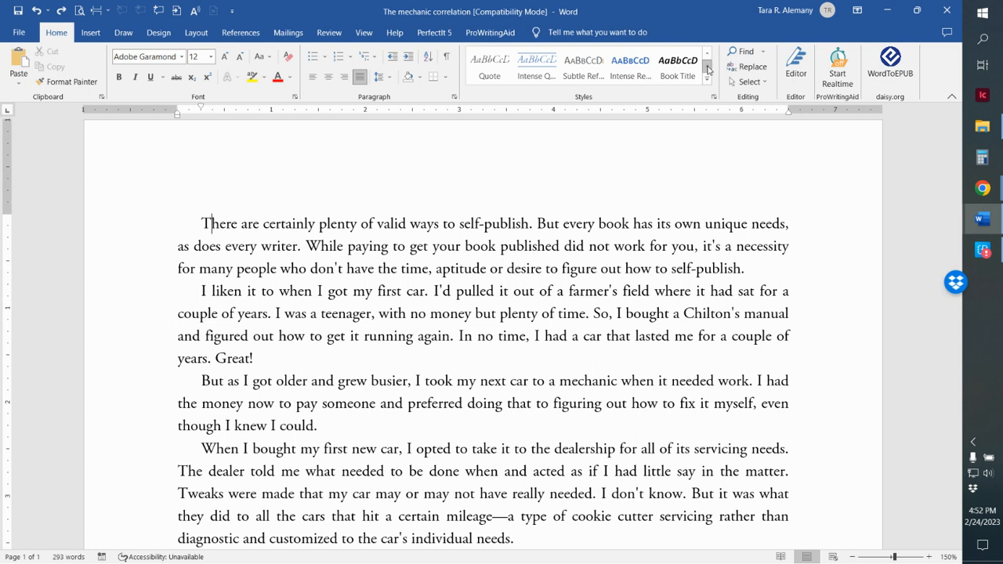
pyautogui.click(705, 69)
pyautogui.click(706, 55)
pyautogui.click(706, 55)
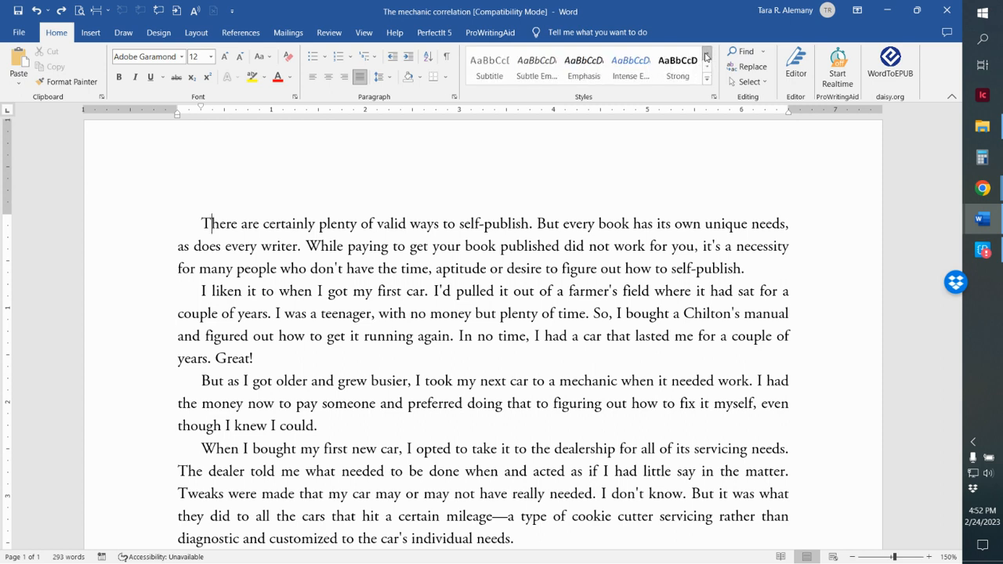
pyautogui.click(707, 55)
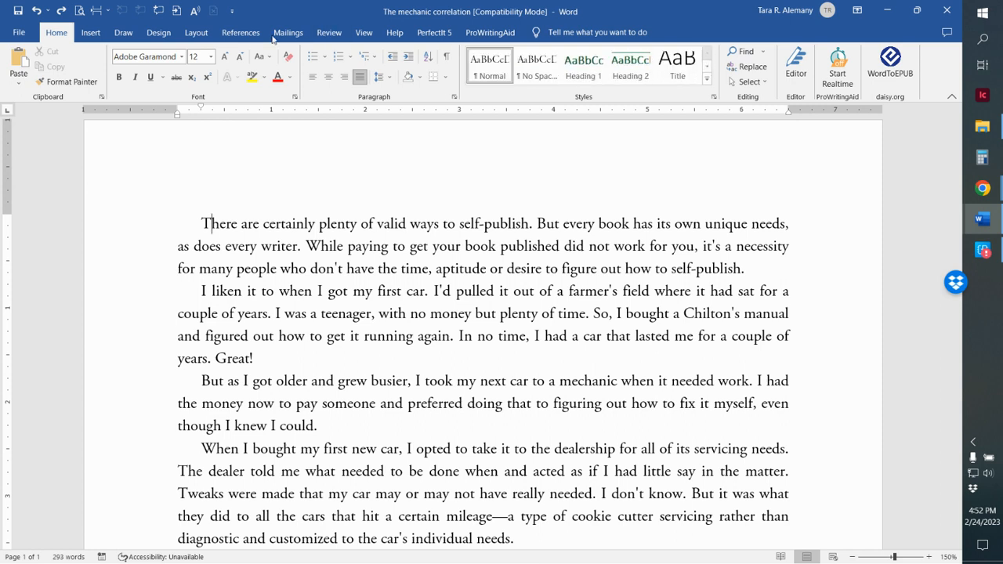
# Apply the third document style set to load its custom book styles
pyautogui.click(158, 32)
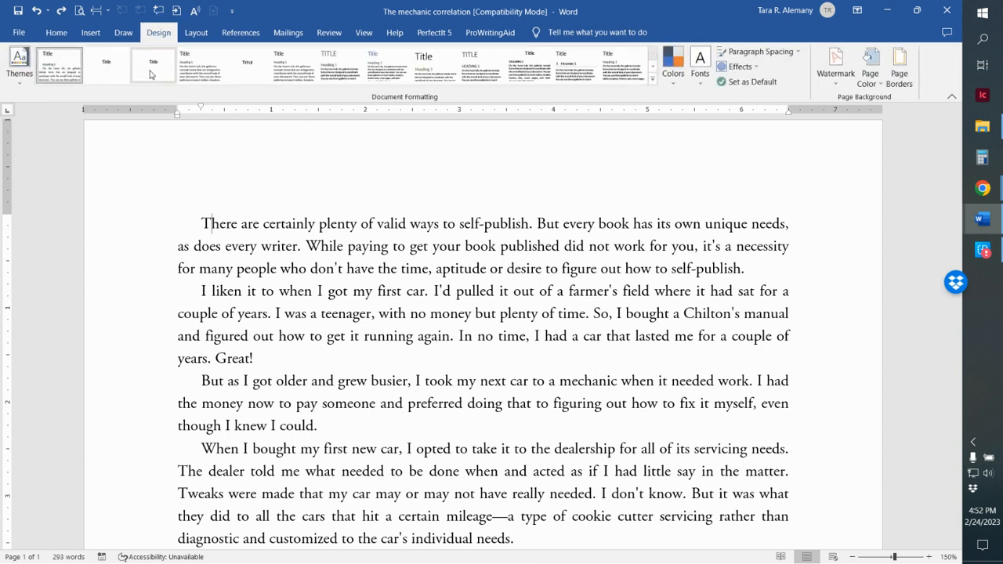
pyautogui.click(151, 73)
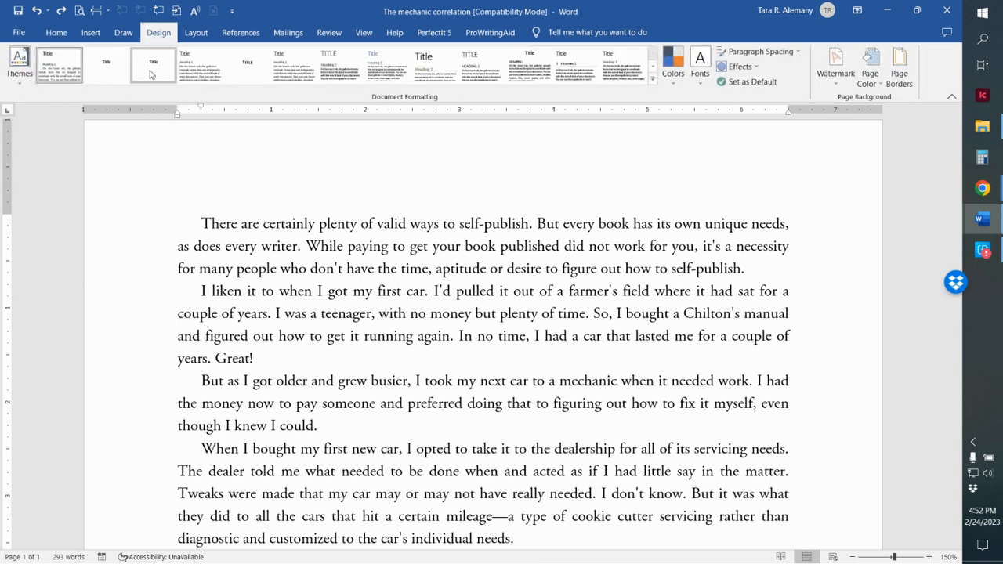
pyautogui.click(60, 35)
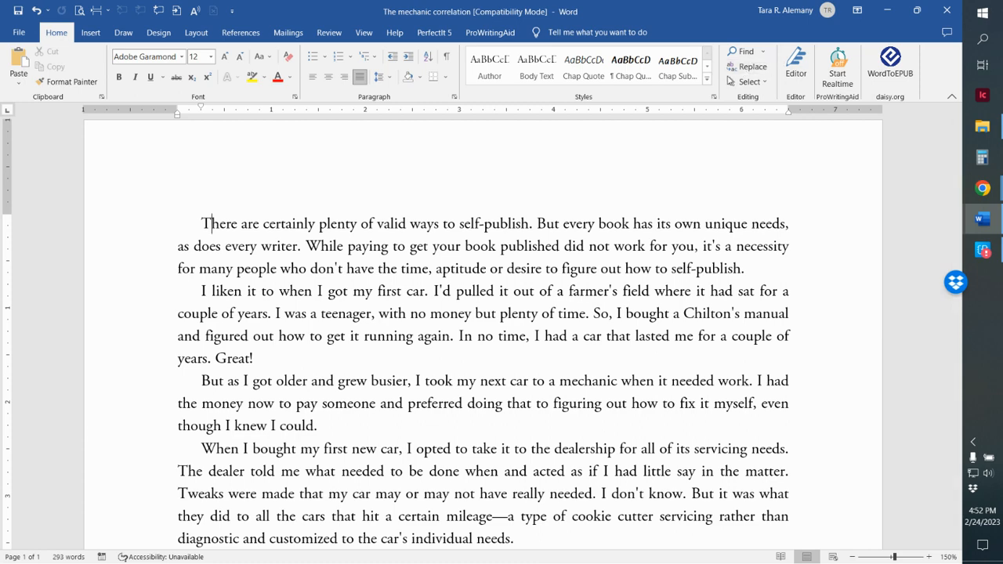
# Apply the Para 1>H1 style to the opening paragraph and look over the indents in the document
pyautogui.click(707, 81)
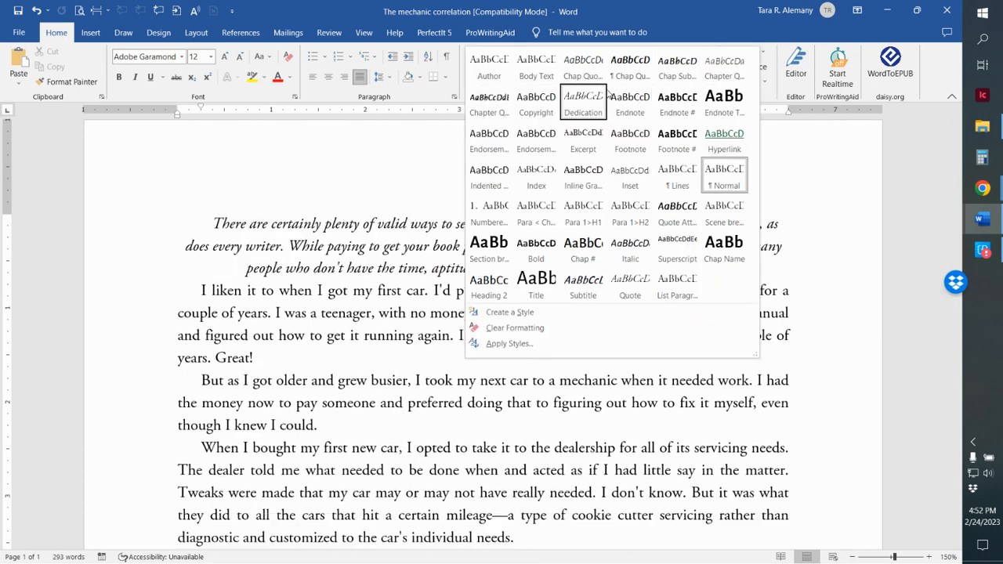
pyautogui.click(589, 222)
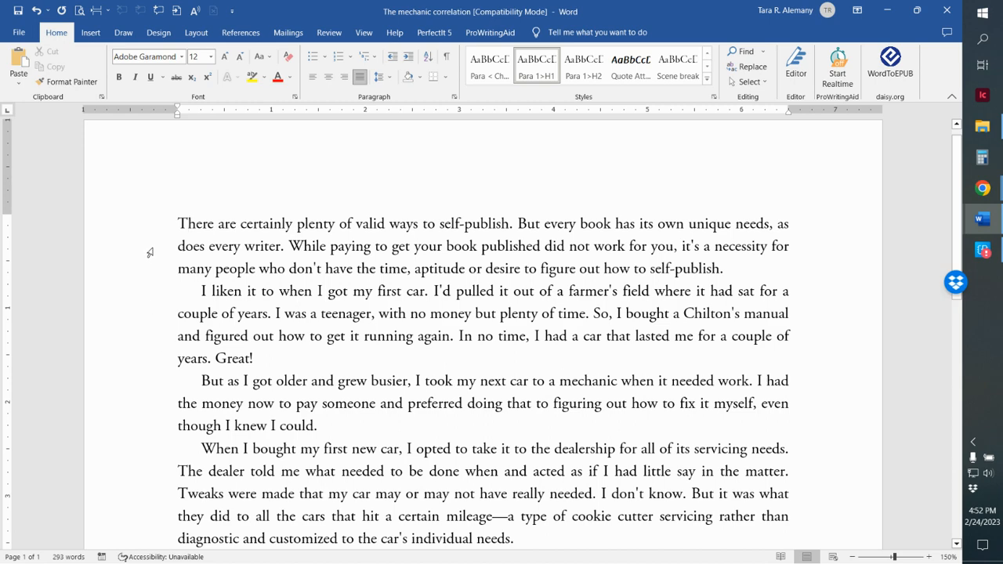
pyautogui.scroll(-1, 181, 471)
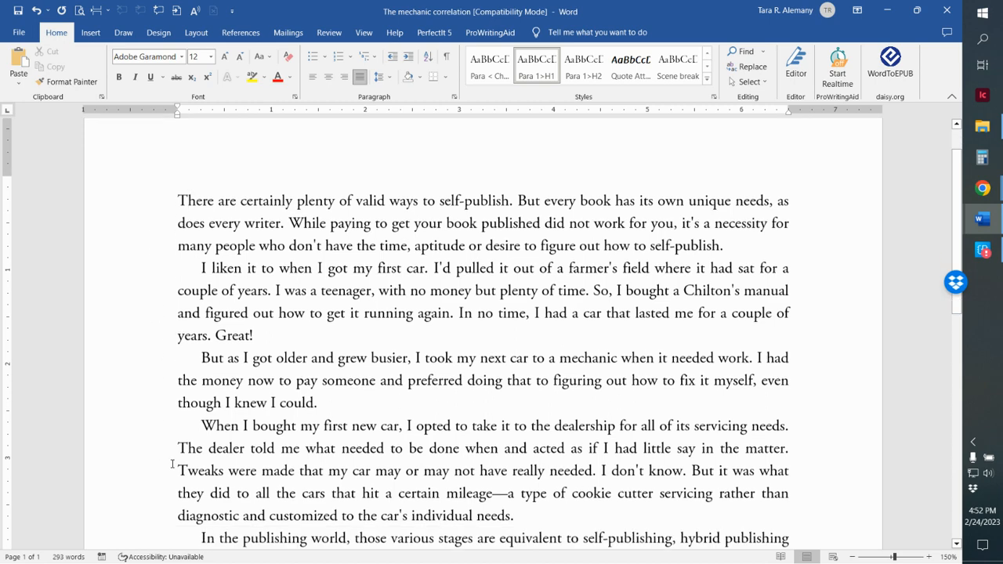
pyautogui.scroll(-1, 227, 496)
pyautogui.scroll(1, 227, 496)
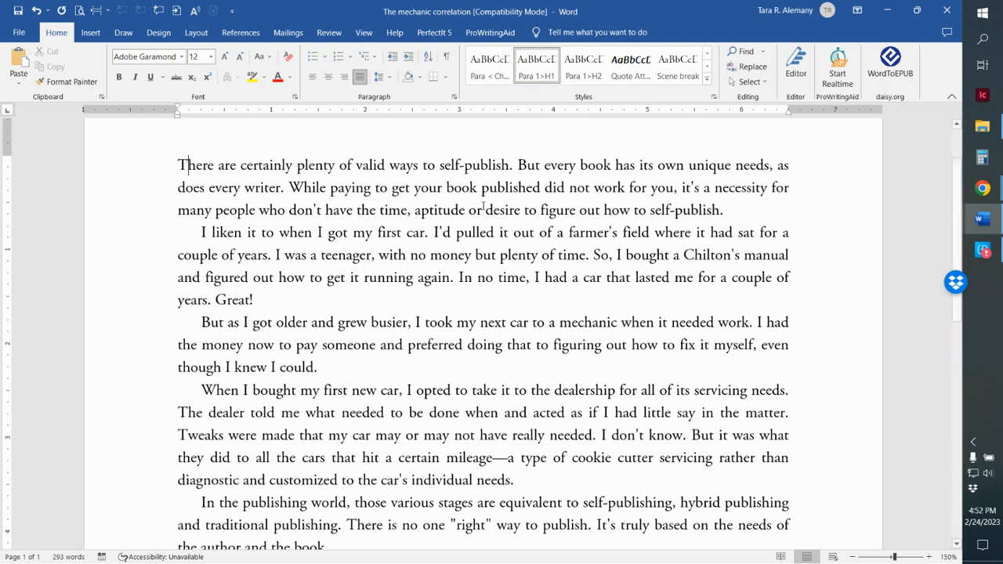
# Check which style is assigned to the second paragraph, starting "I liken it to when I got my first car"
pyautogui.click(483, 261)
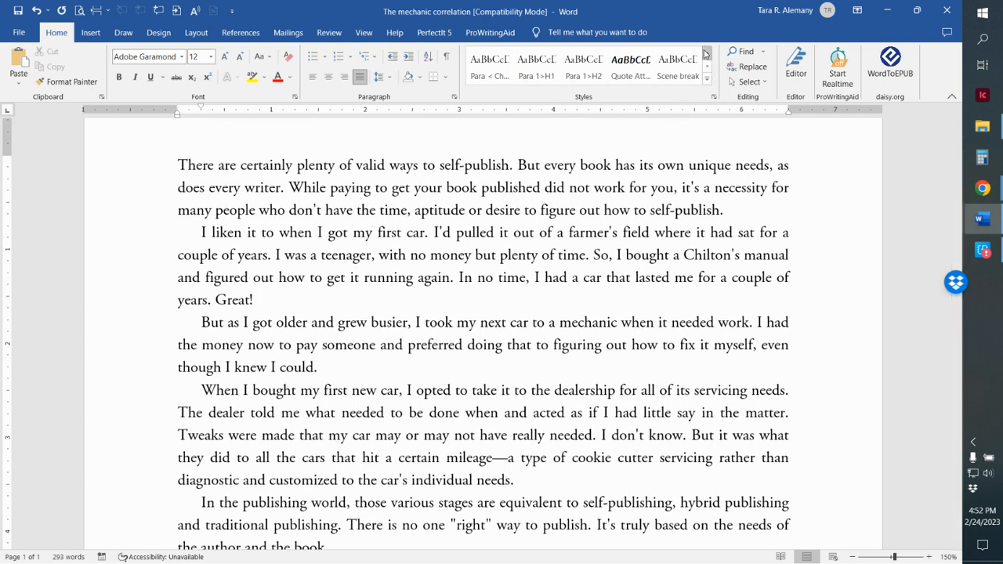
pyautogui.click(707, 54)
pyautogui.click(706, 54)
pyautogui.click(706, 65)
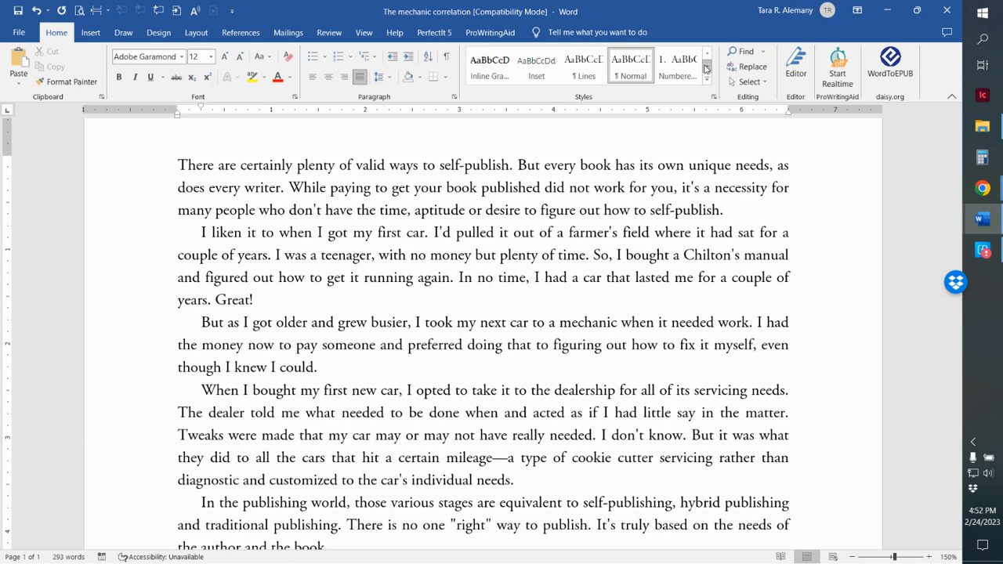
pyautogui.scroll(-1, 389, 282)
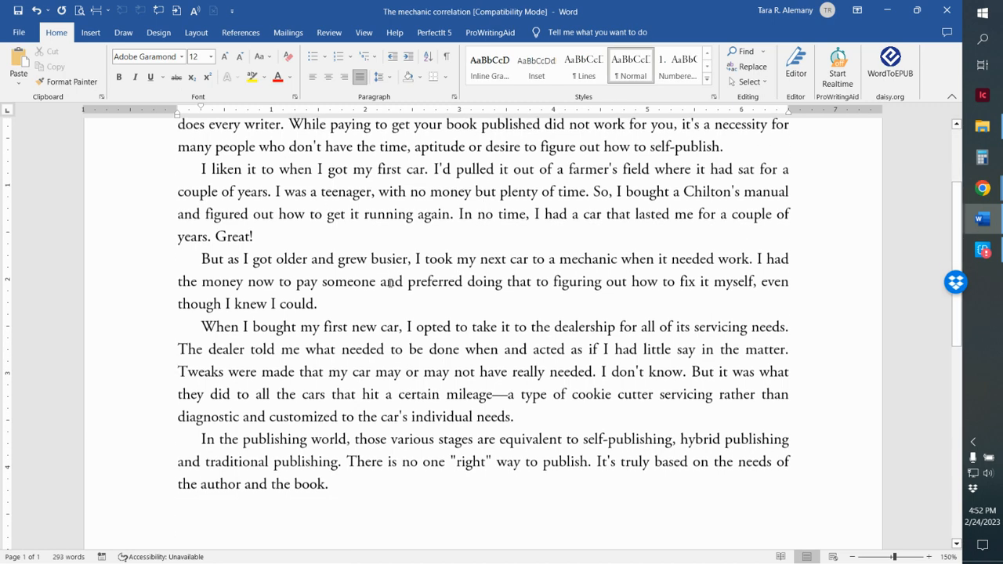
pyautogui.scroll(1, 389, 282)
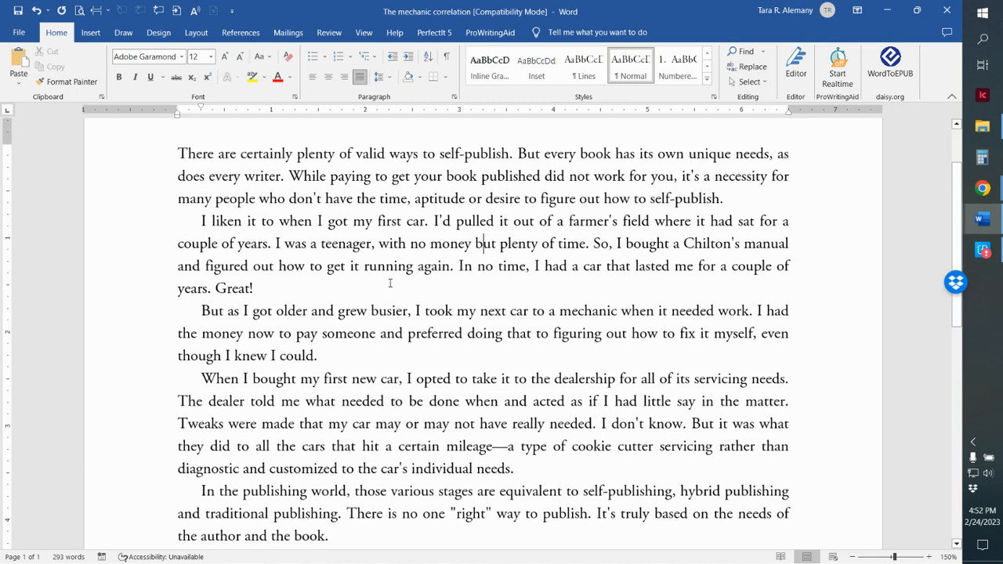